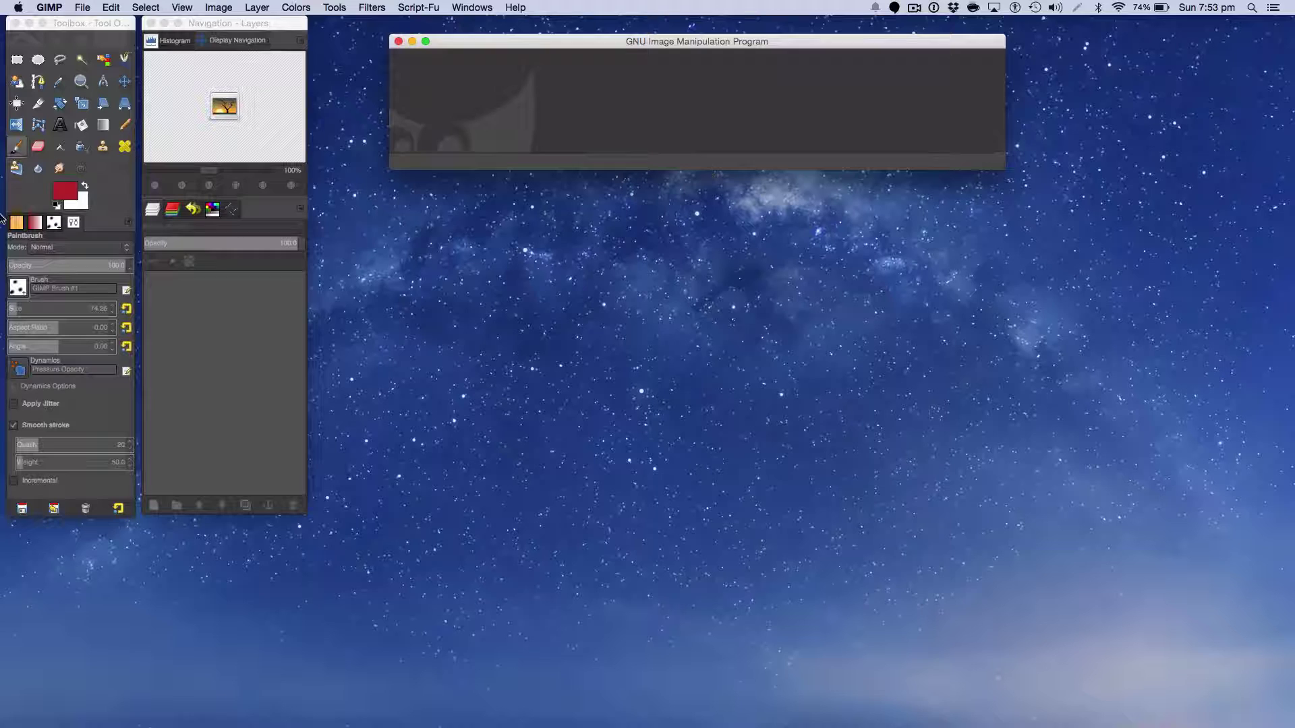
Reset the colours to a black foreground and white background, and nudge the image window right
left_click(57, 205)
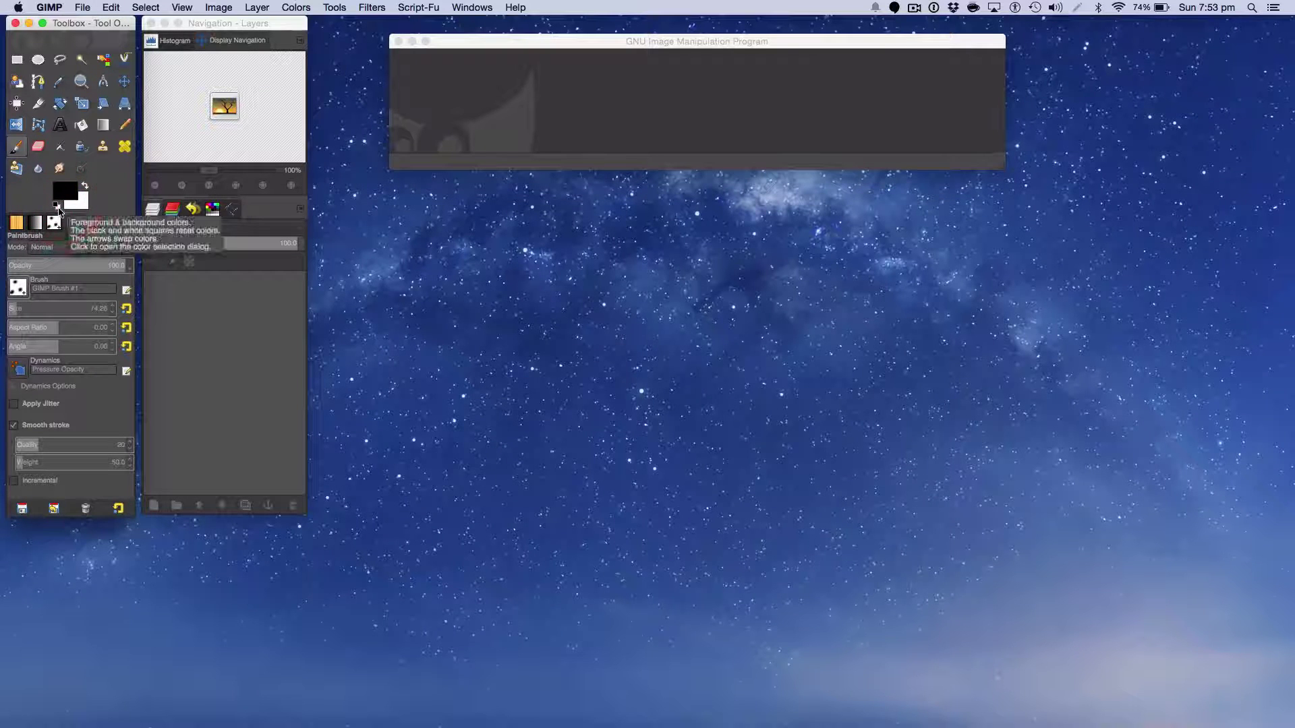
mouse_move(536, 51)
left_mouse_down()
mouse_move(546, 43)
mouse_move(560, 77)
mouse_move(601, 107)
mouse_move(563, 50)
mouse_move(508, 42)
mouse_move(527, 53)
left_mouse_up()
Create a new 200 × 200 px grayscale image filled with white
left_click(83, 8)
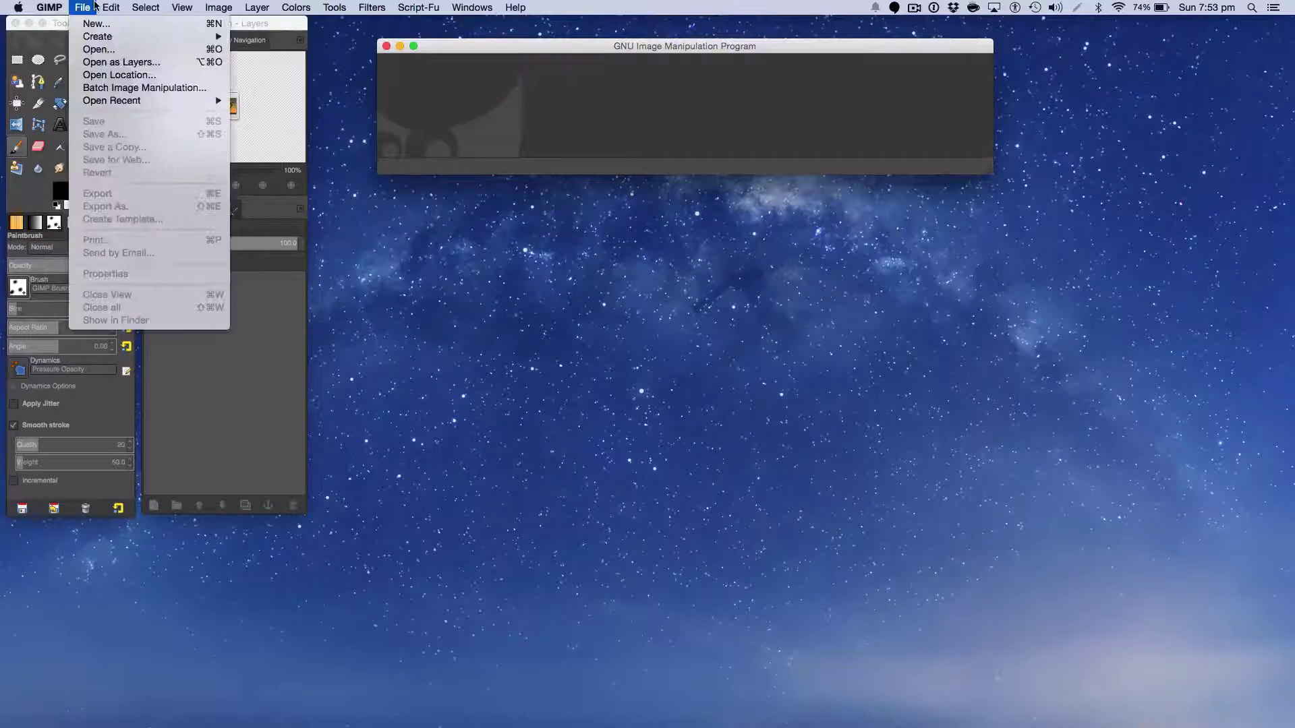
left_click(86, 28)
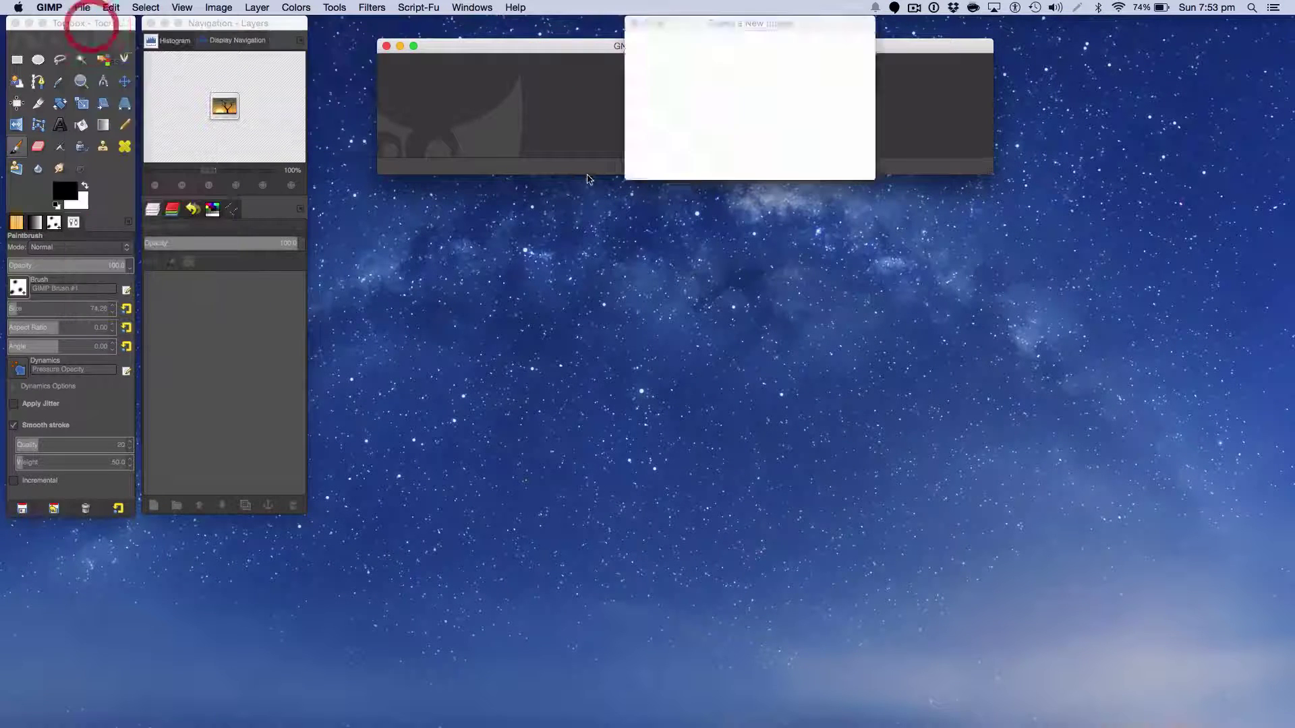
type("2")
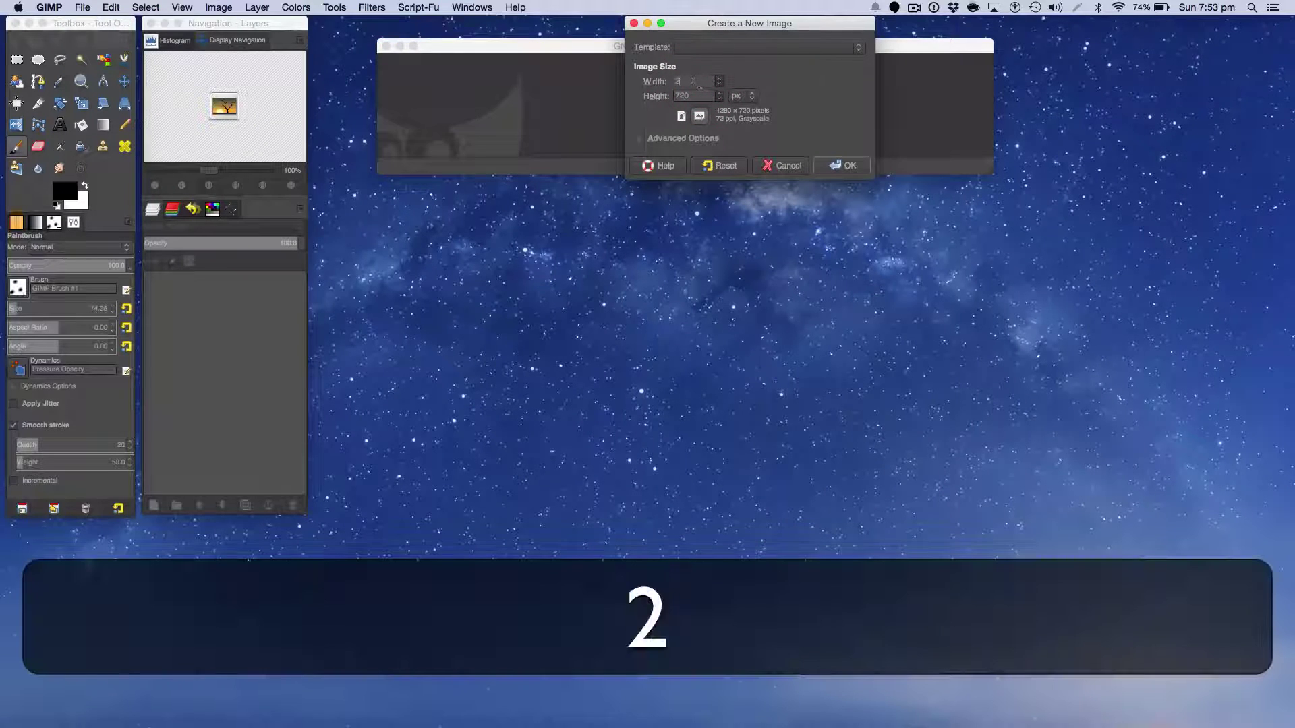
type("00")
key("Tab")
type("20")
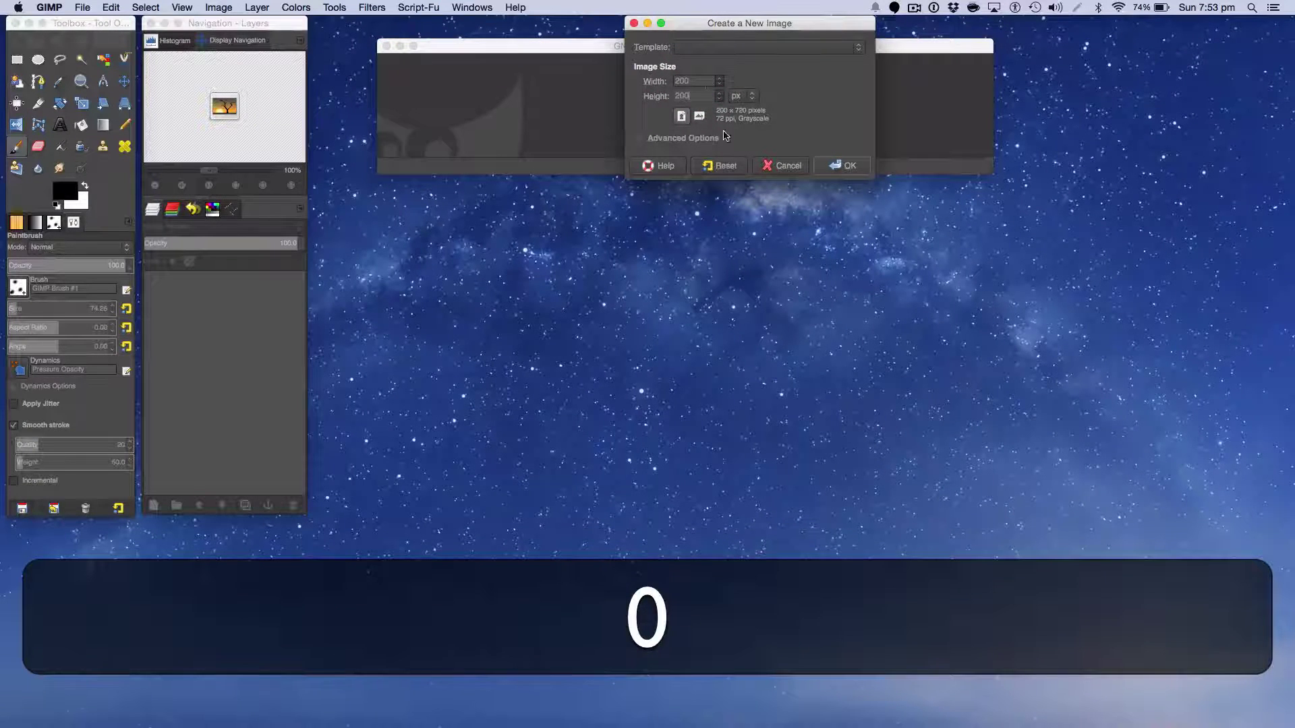
left_click(694, 137)
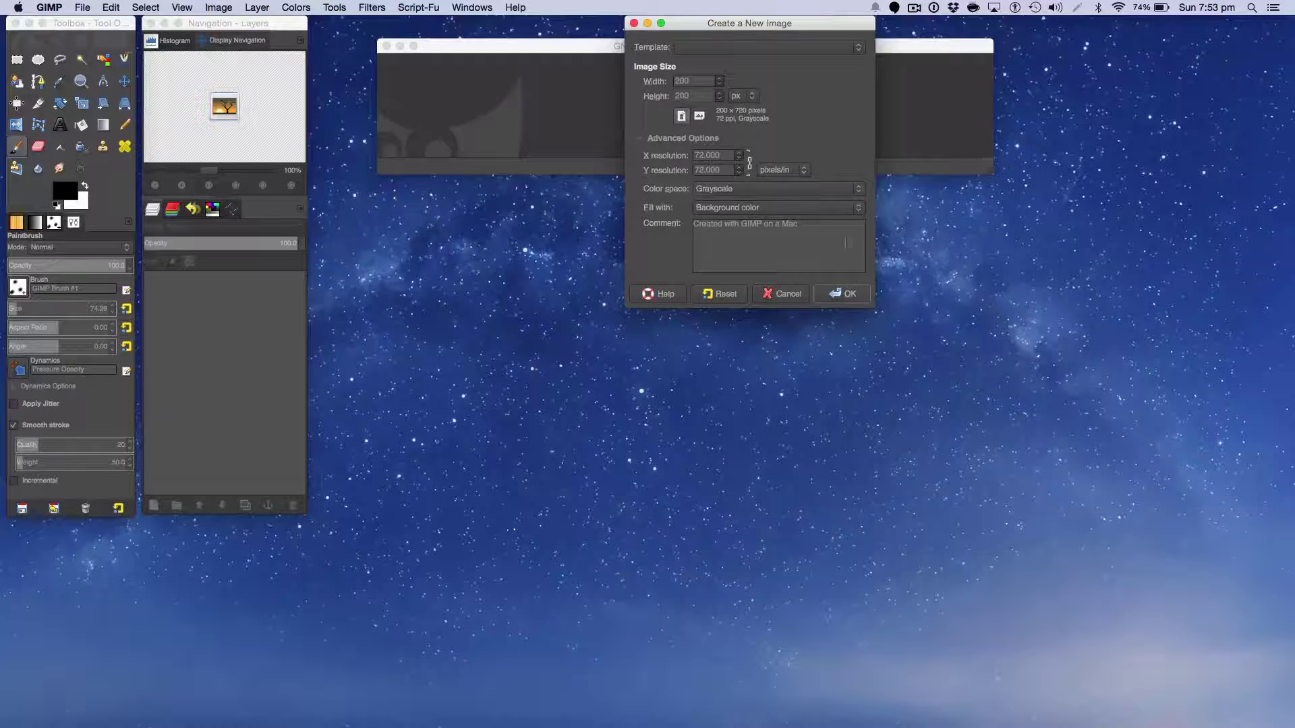
left_click(853, 293)
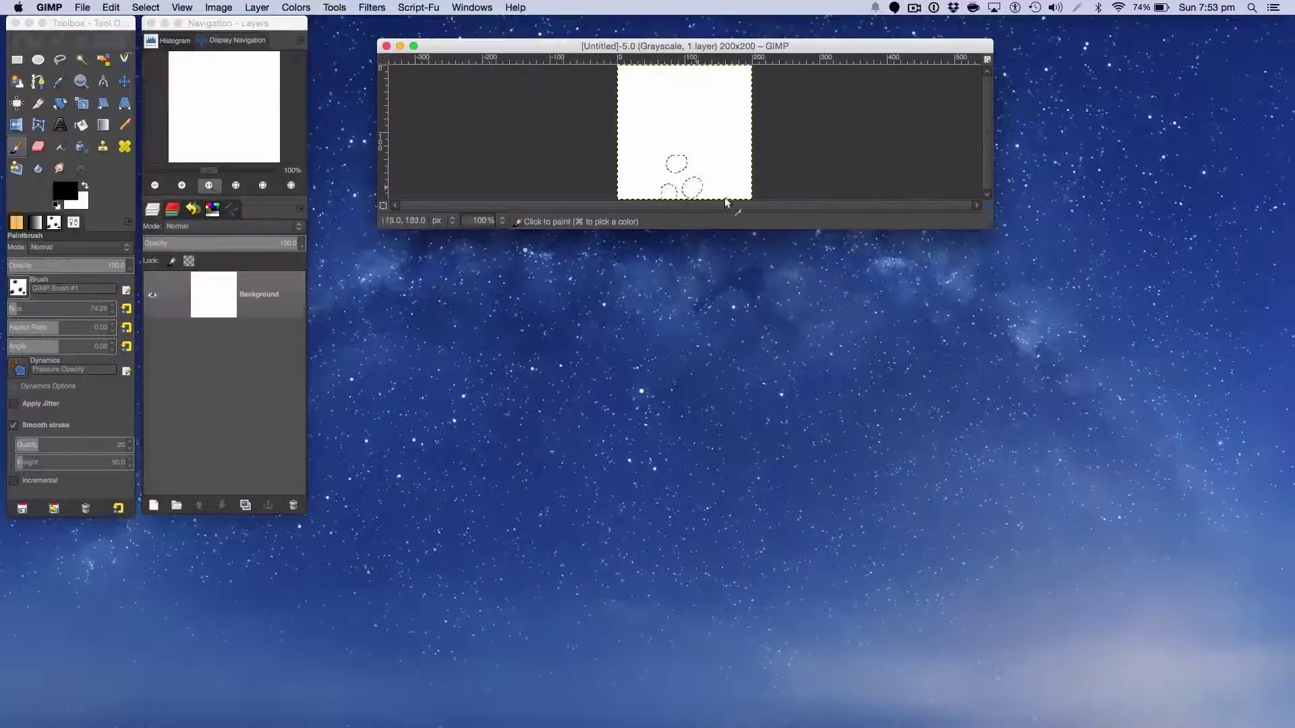
Enlarge the image window and zoom the blank canvas to about 300%
left_click_drag(992, 227, 1105, 426)
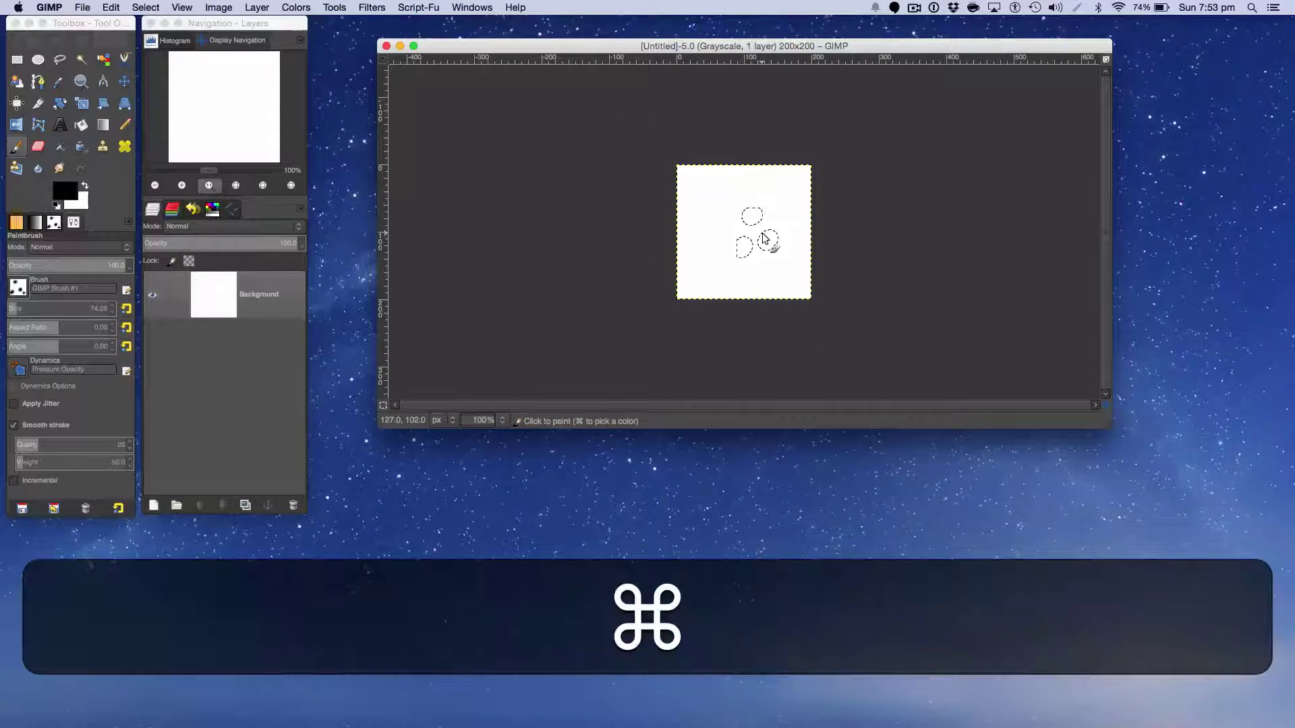
scroll(769, 227, "up", 1, "ctrl")
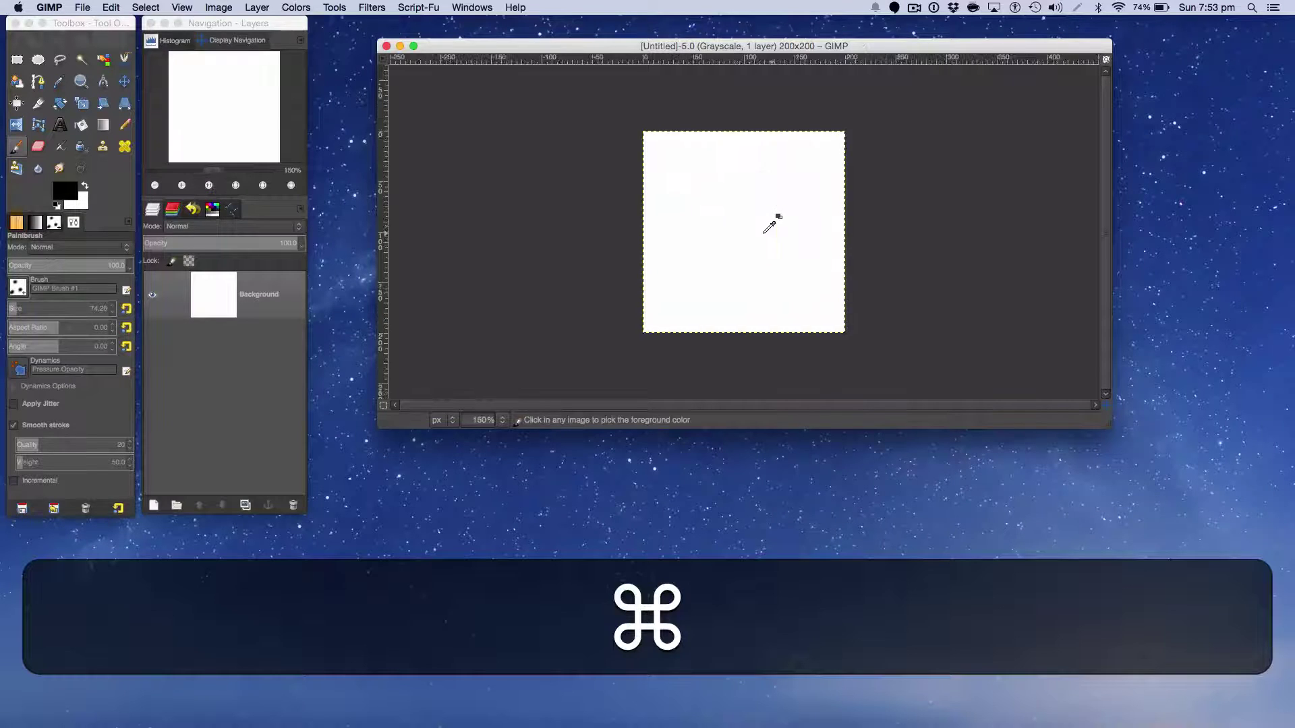
scroll(769, 228, "up", 3, "ctrl")
scroll(769, 228, "down", 1, "ctrl")
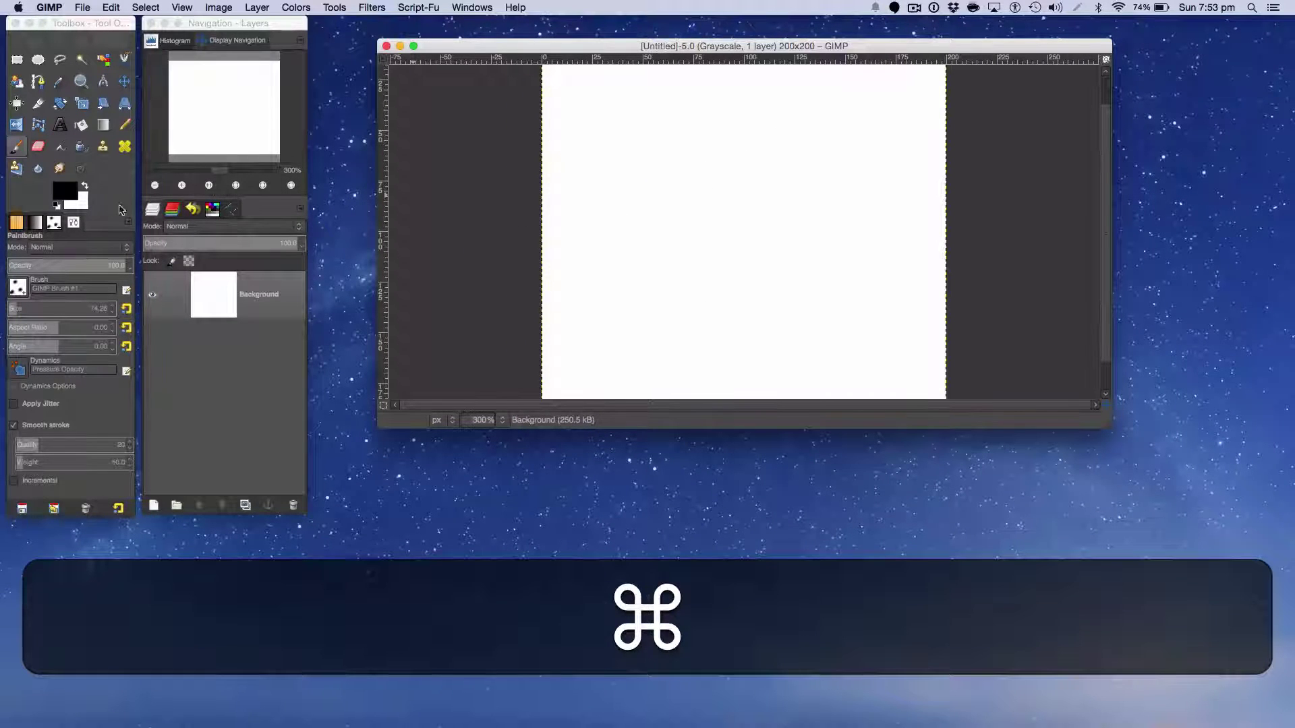
Add a transparent layer, select the Paintbrush, and show the brush picker with small previews
left_click(153, 505)
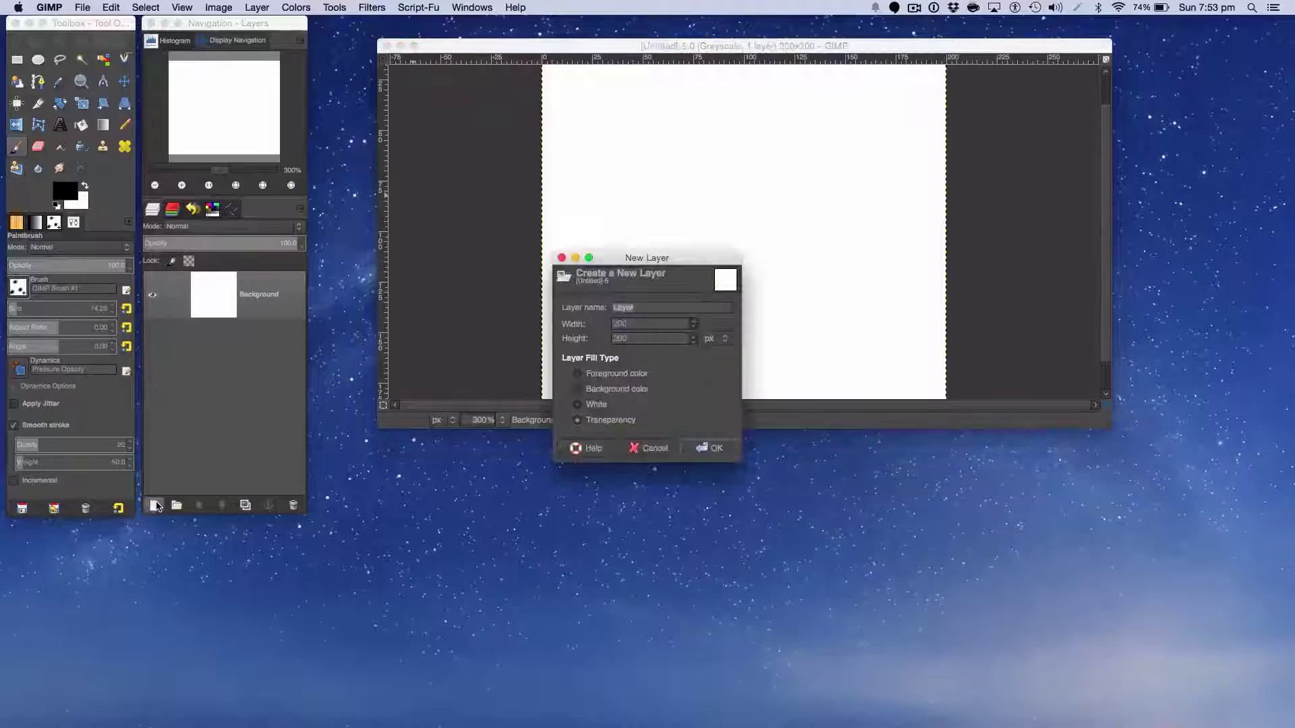
left_click(706, 446)
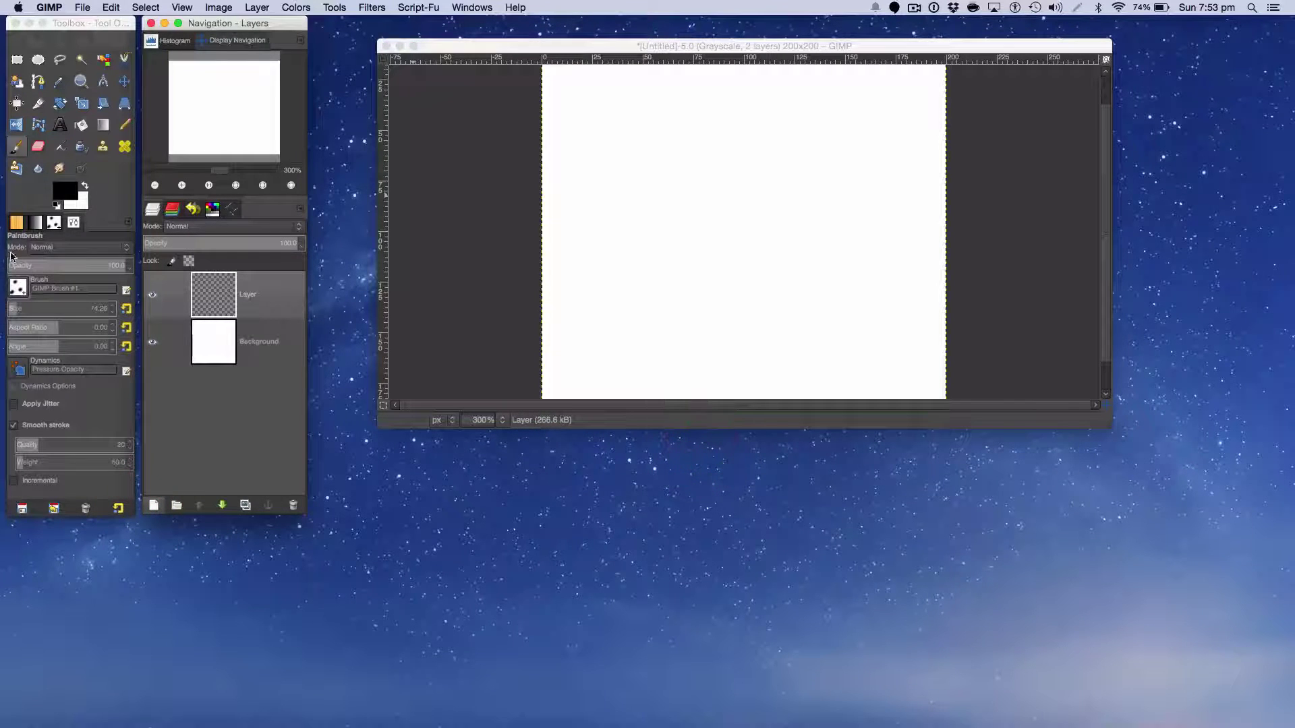
left_click(19, 155)
left_click(17, 288)
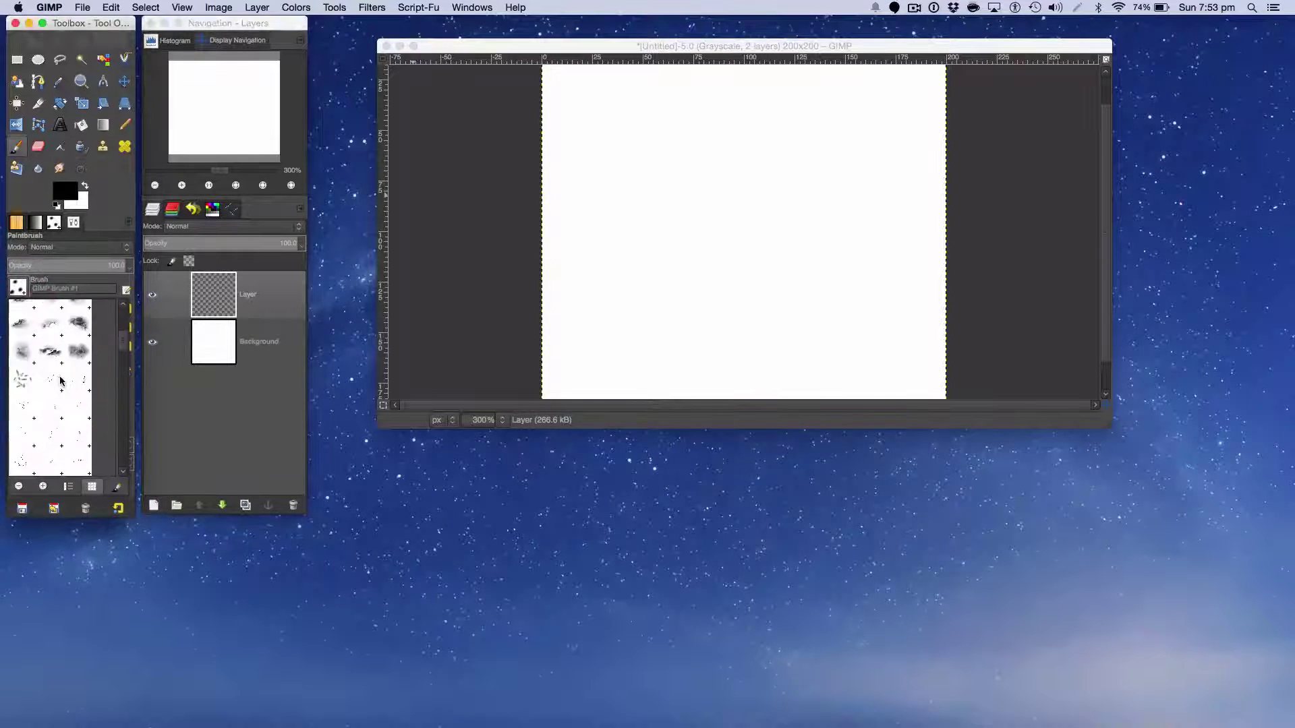
scroll(60, 381, "up", 3)
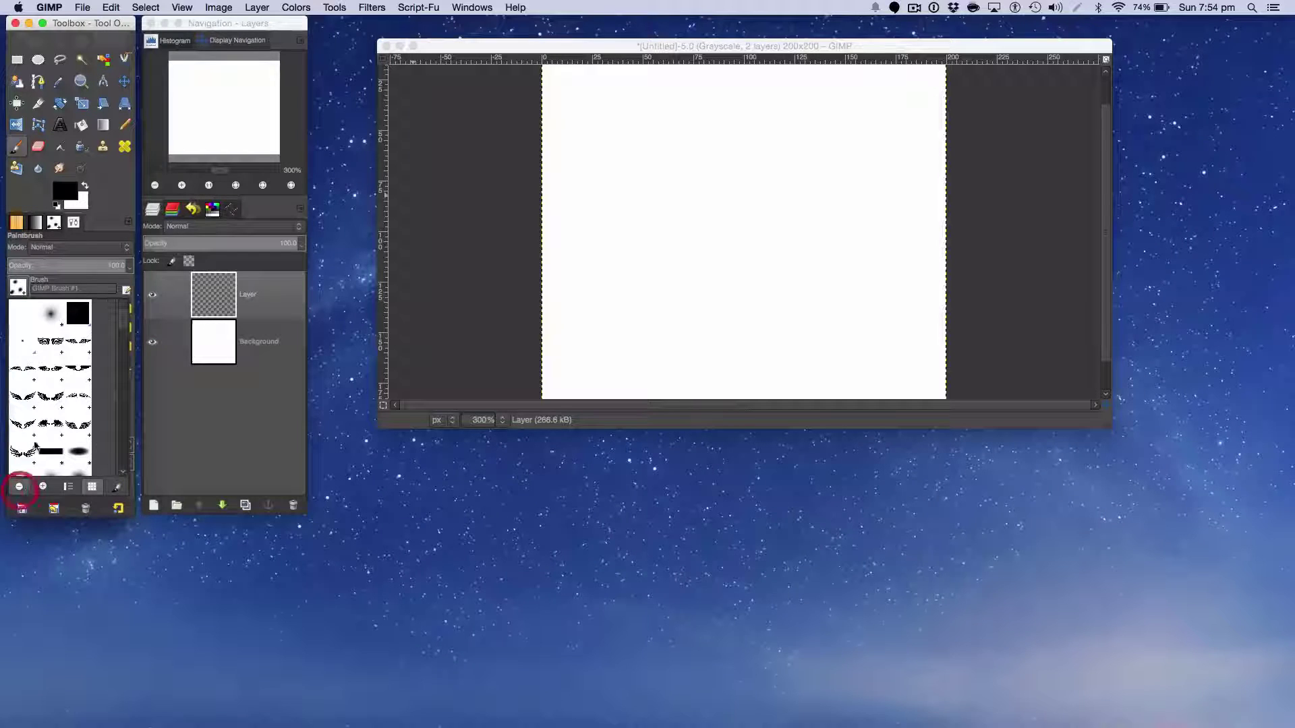
left_click(19, 486)
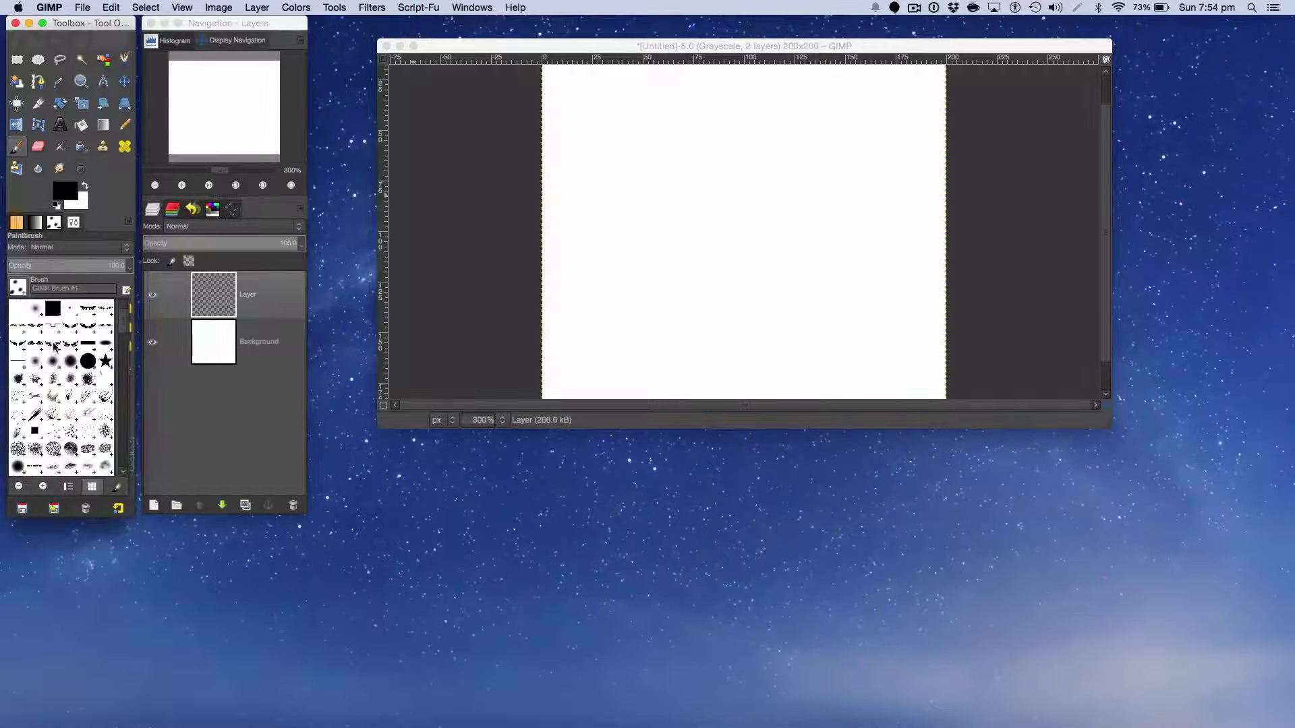
With the SUPER SOFT brush, paint black dots at top left, upper right, lower middle and lower right
left_click(25, 309)
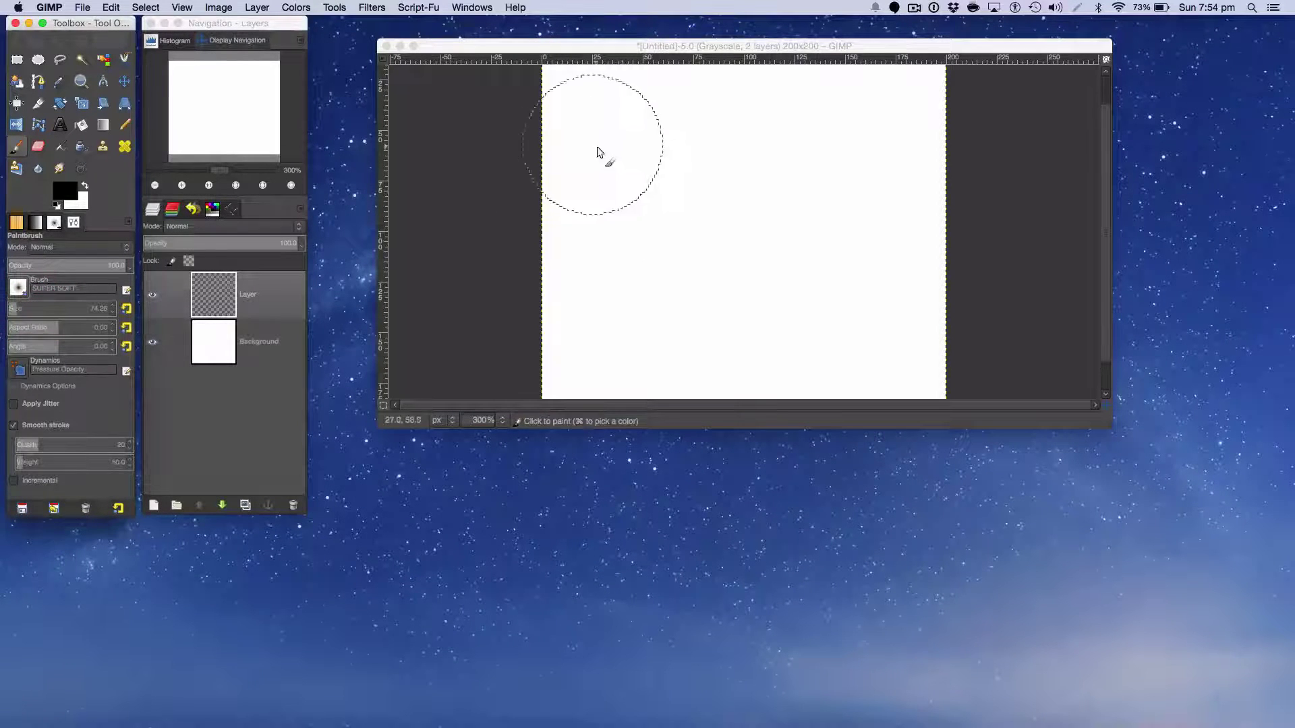
mouse_move(640, 131)
left_mouse_down()
mouse_move(604, 160)
mouse_move(617, 145)
left_mouse_up()
left_click(851, 161)
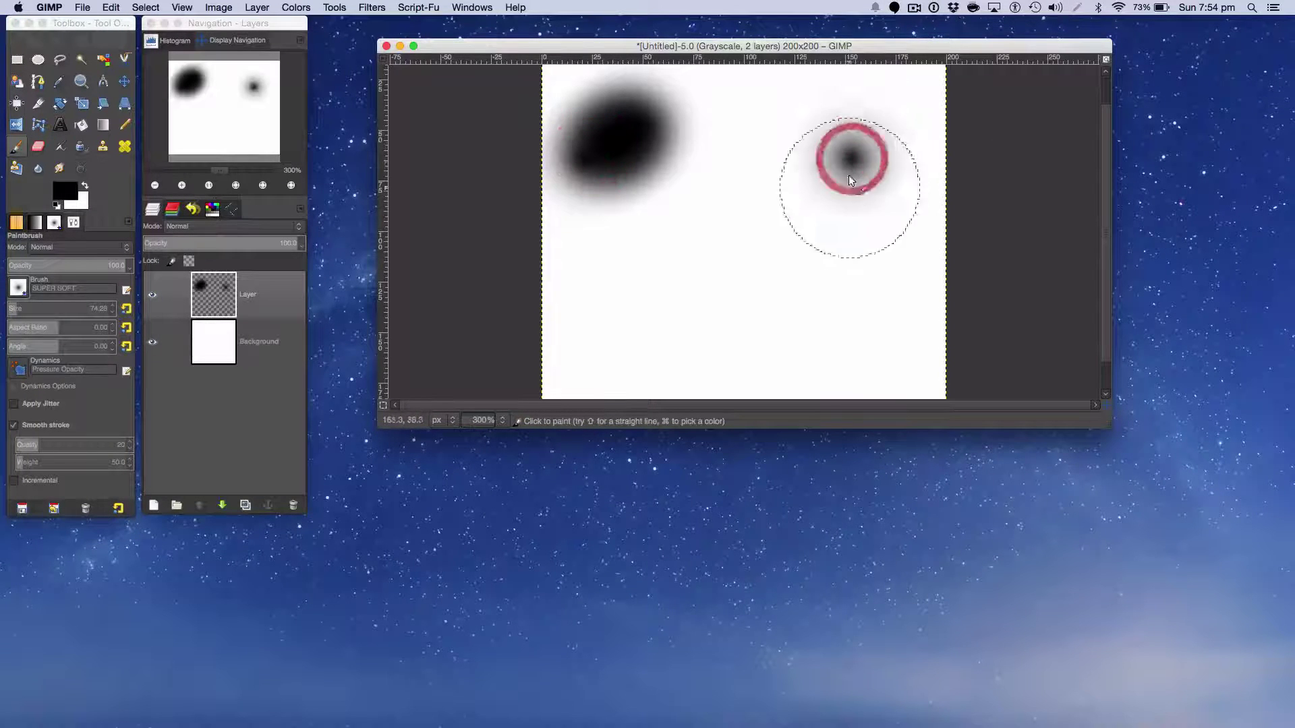
left_click_drag(821, 170, 836, 173)
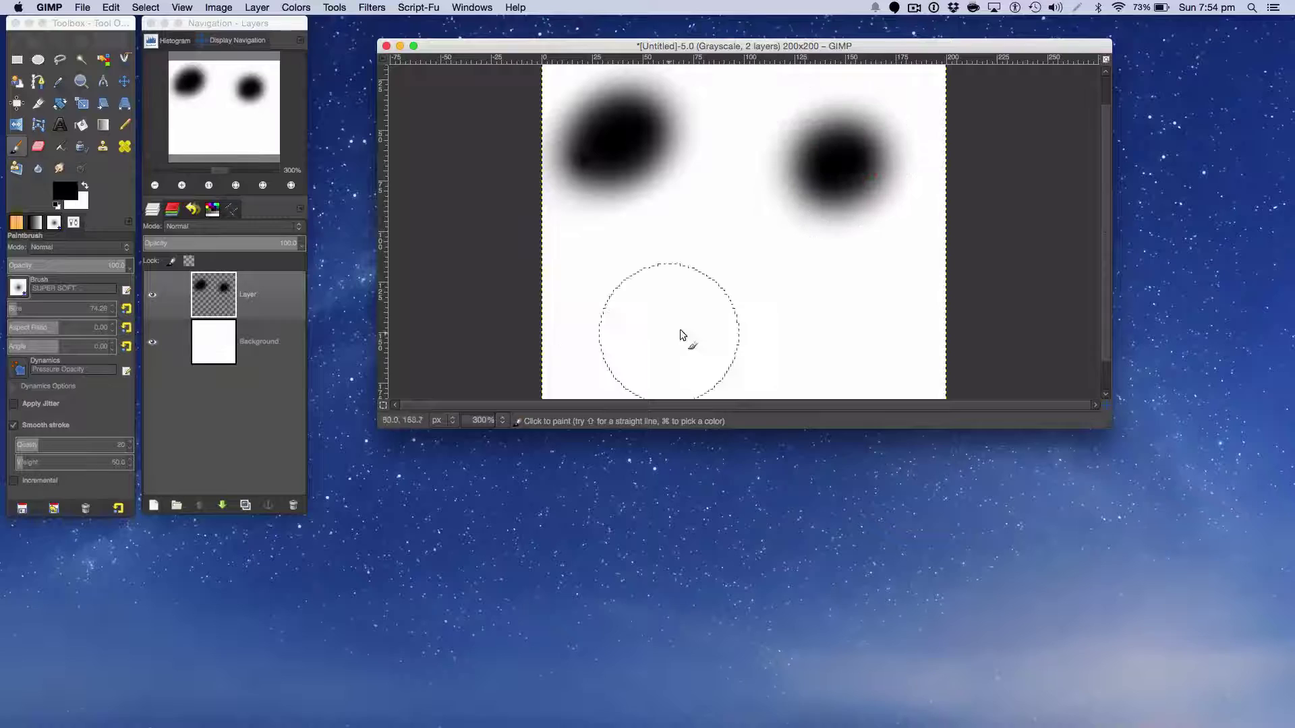
mouse_move(684, 336)
left_mouse_down()
mouse_move(717, 340)
mouse_move(708, 330)
left_mouse_up()
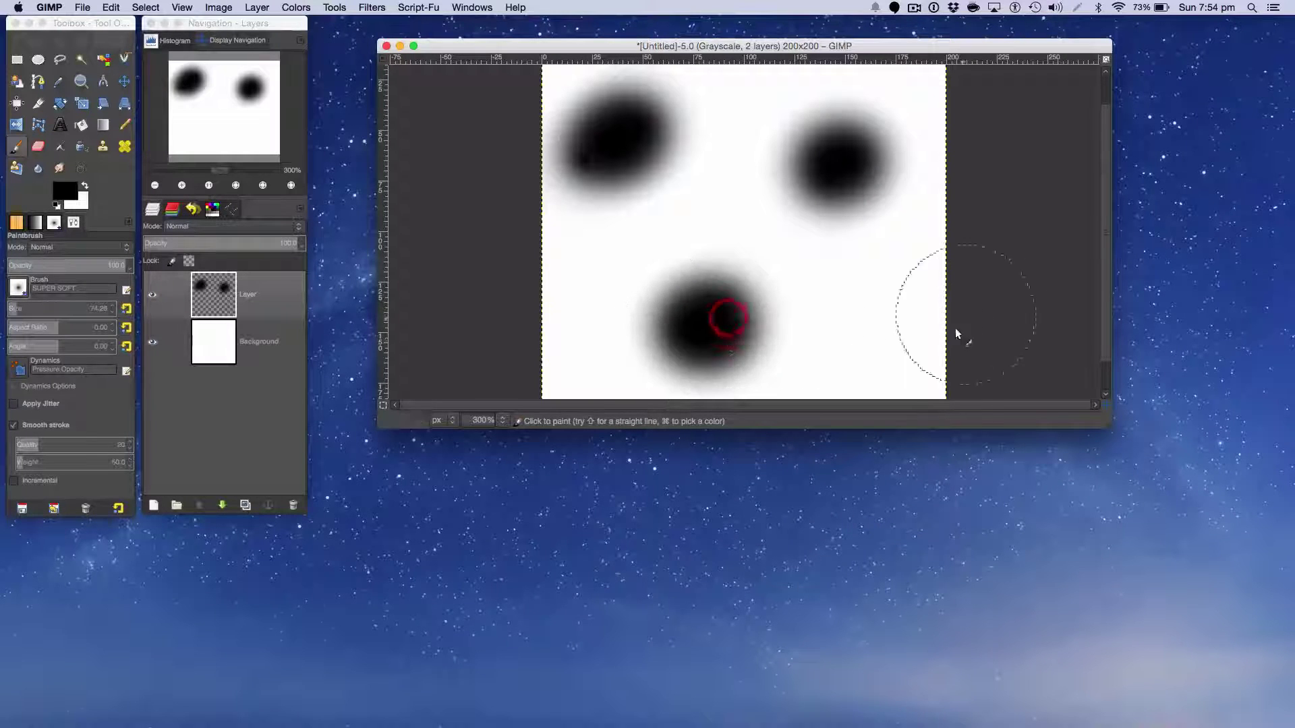
scroll(877, 312, "down", 1)
mouse_move(865, 308)
left_mouse_down()
mouse_move(865, 287)
mouse_move(863, 312)
left_mouse_up()
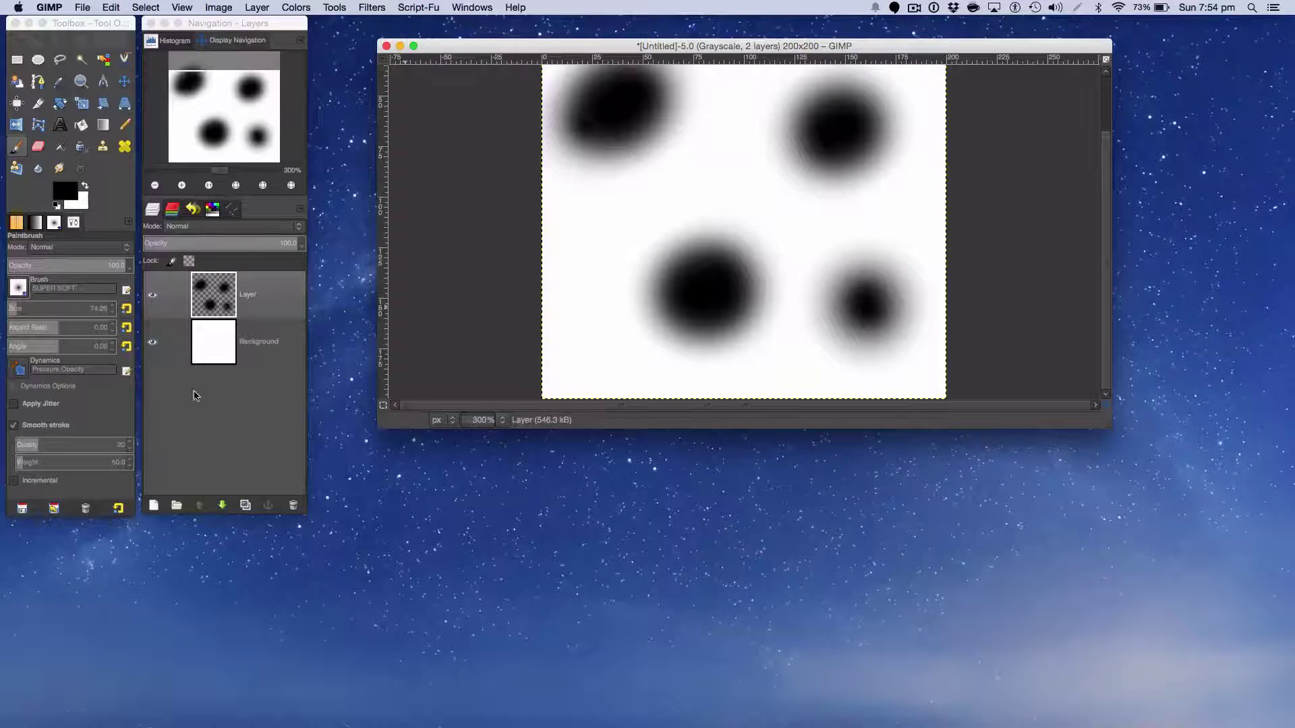
Delete the white Background layer so the four dots sit on transparency
left_click(209, 367)
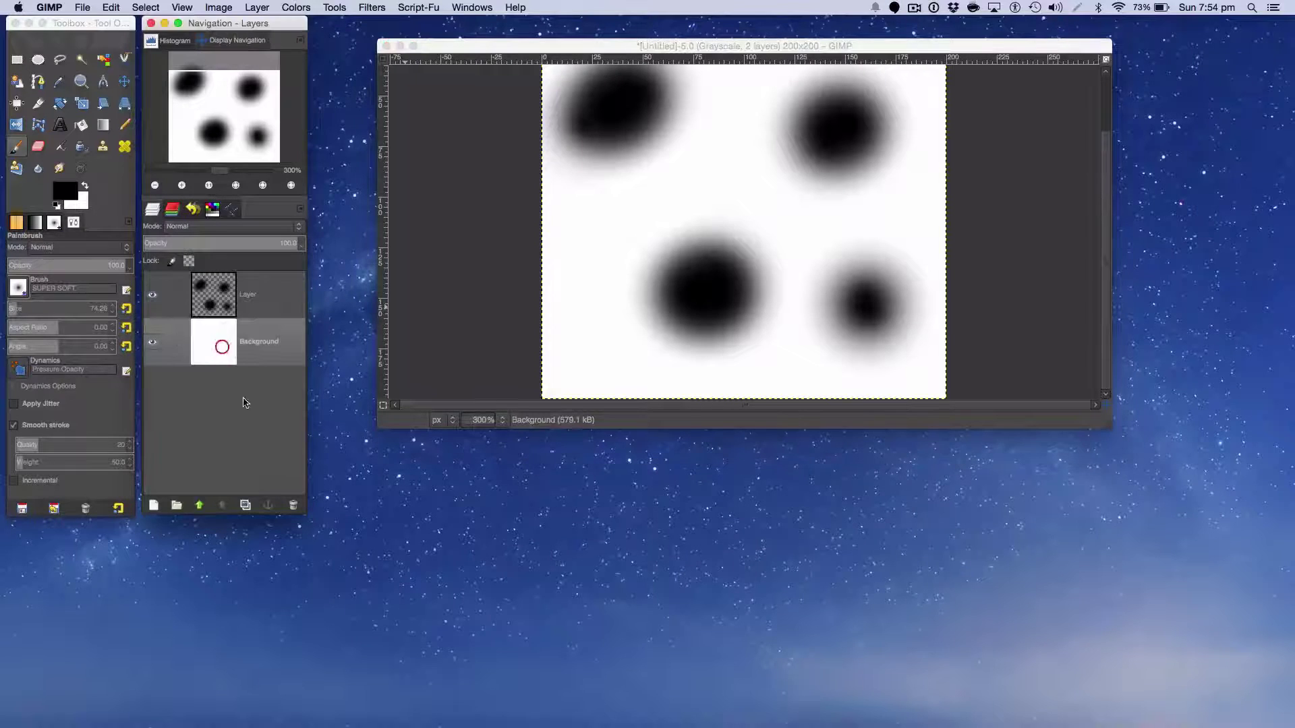
left_click(295, 506)
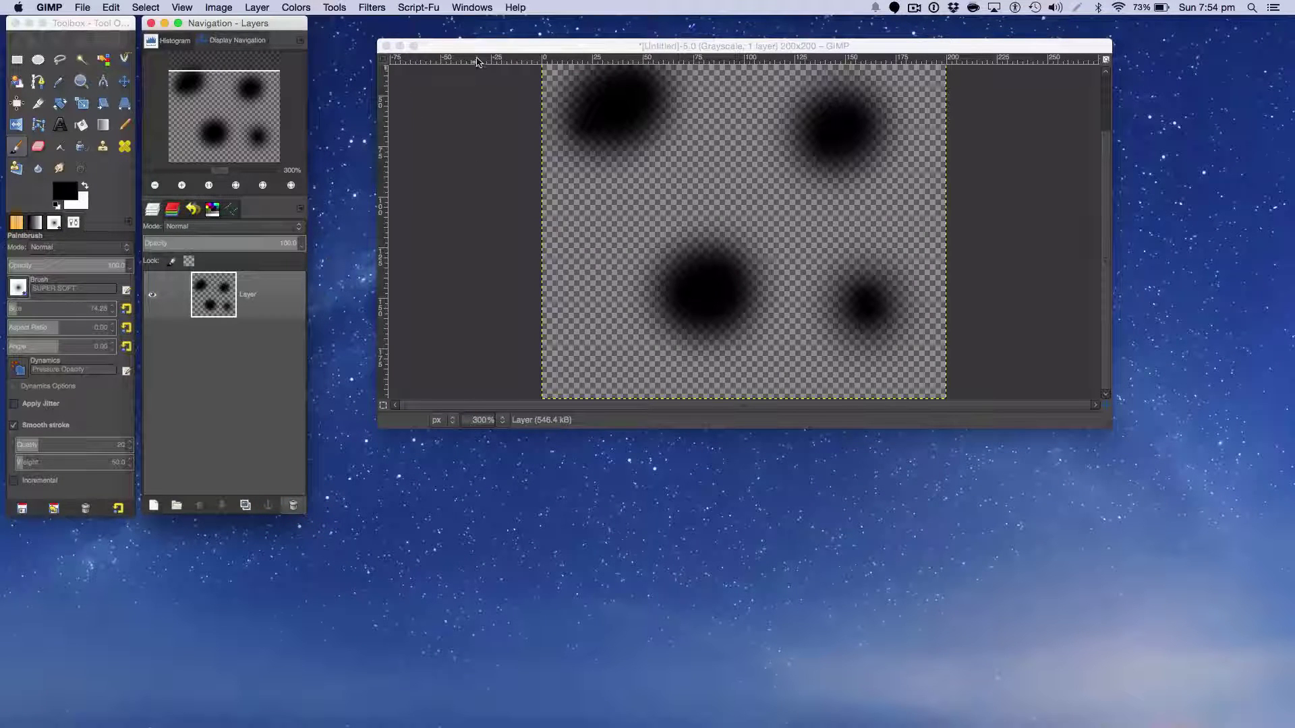
left_click(464, 51)
left_click(82, 8)
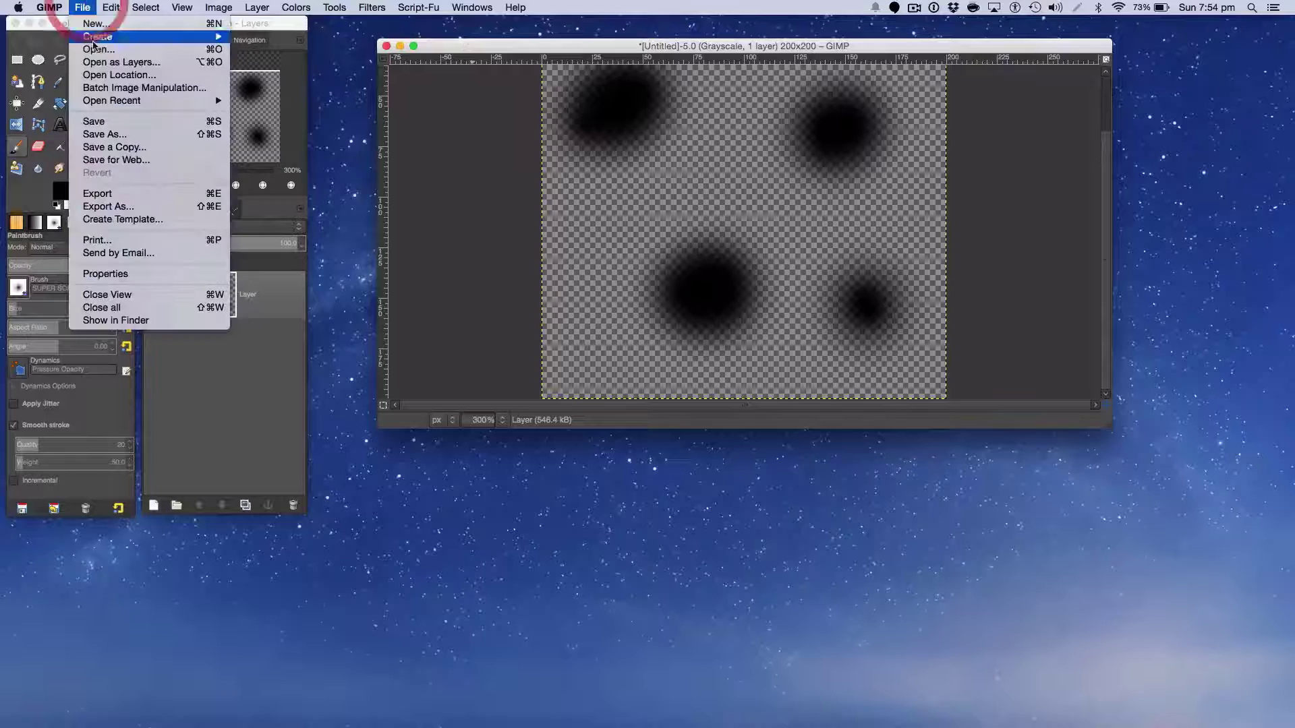
Start an export and rename the file to TutorialBrush
left_click(128, 210)
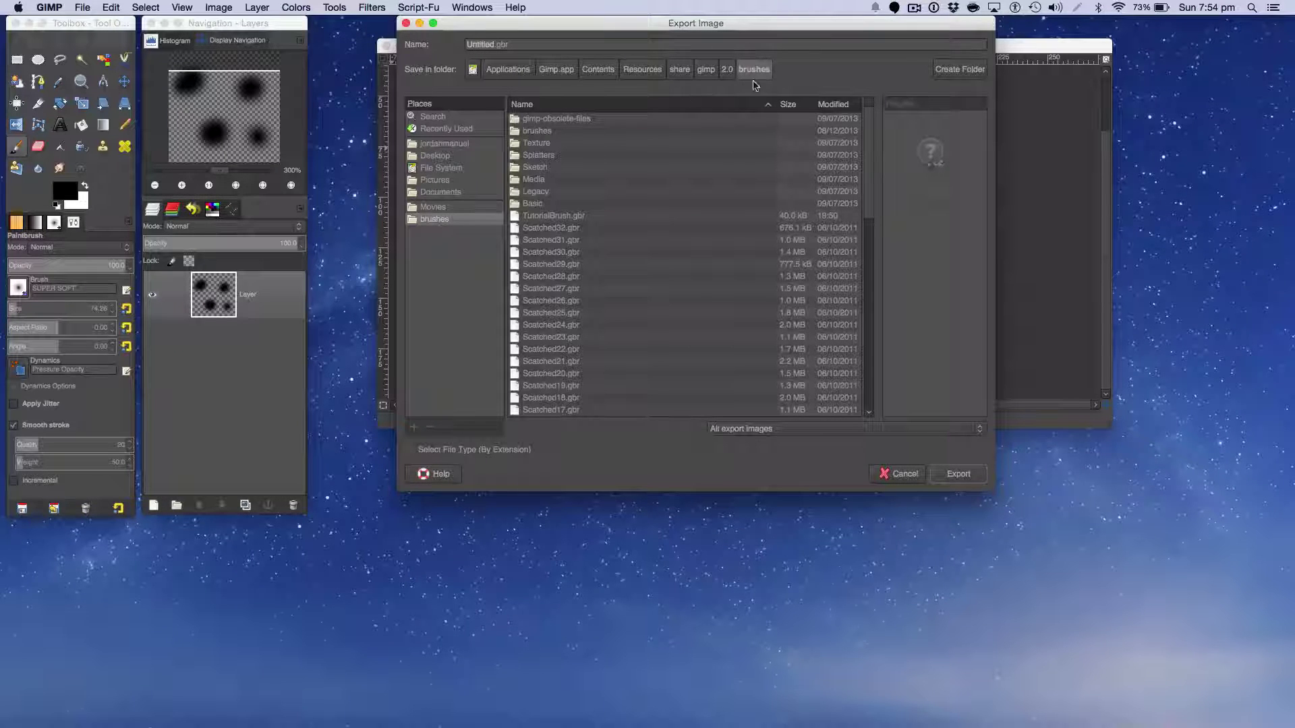
double_click(484, 43)
type("Tut")
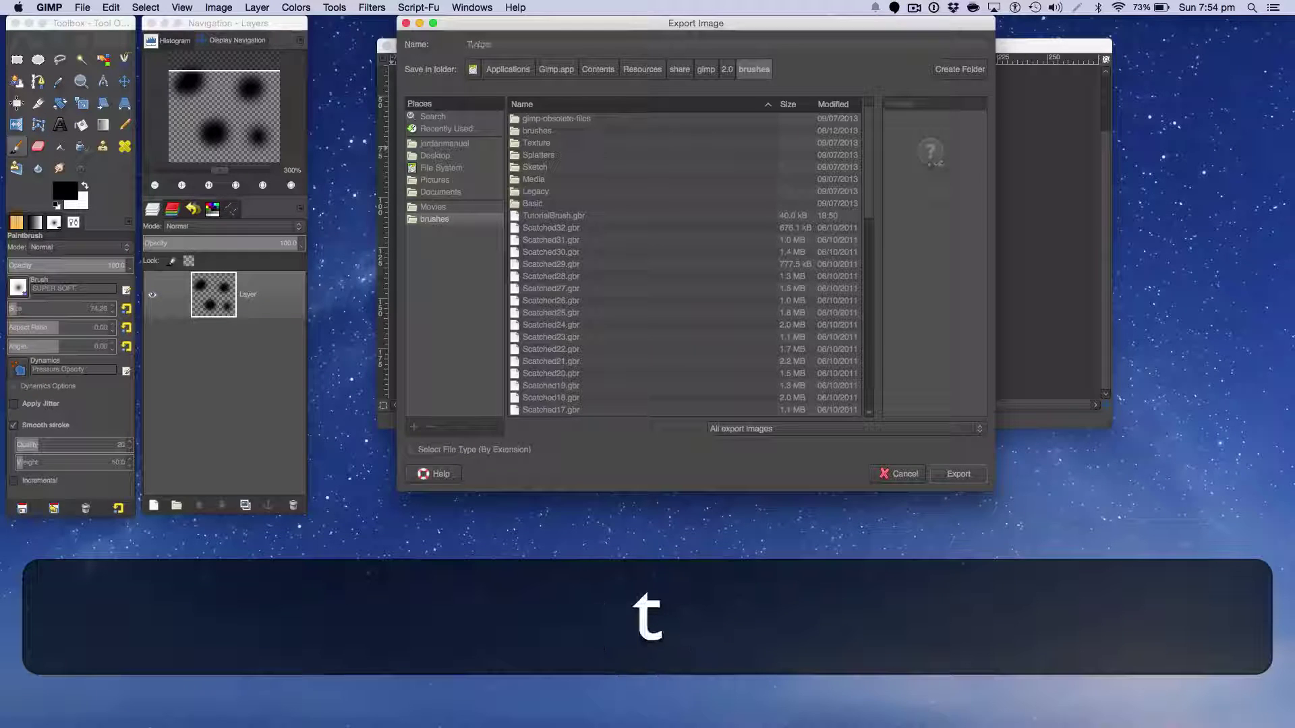
type("orialB")
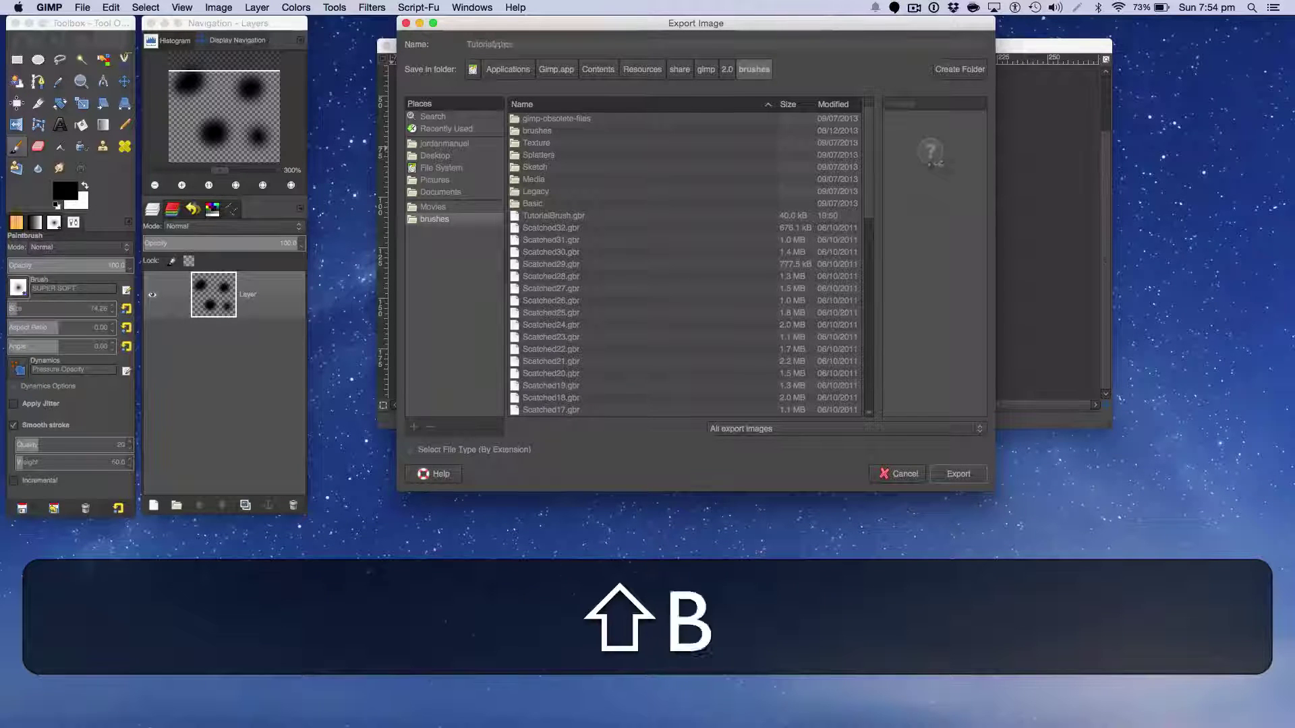
type("rush.gbr")
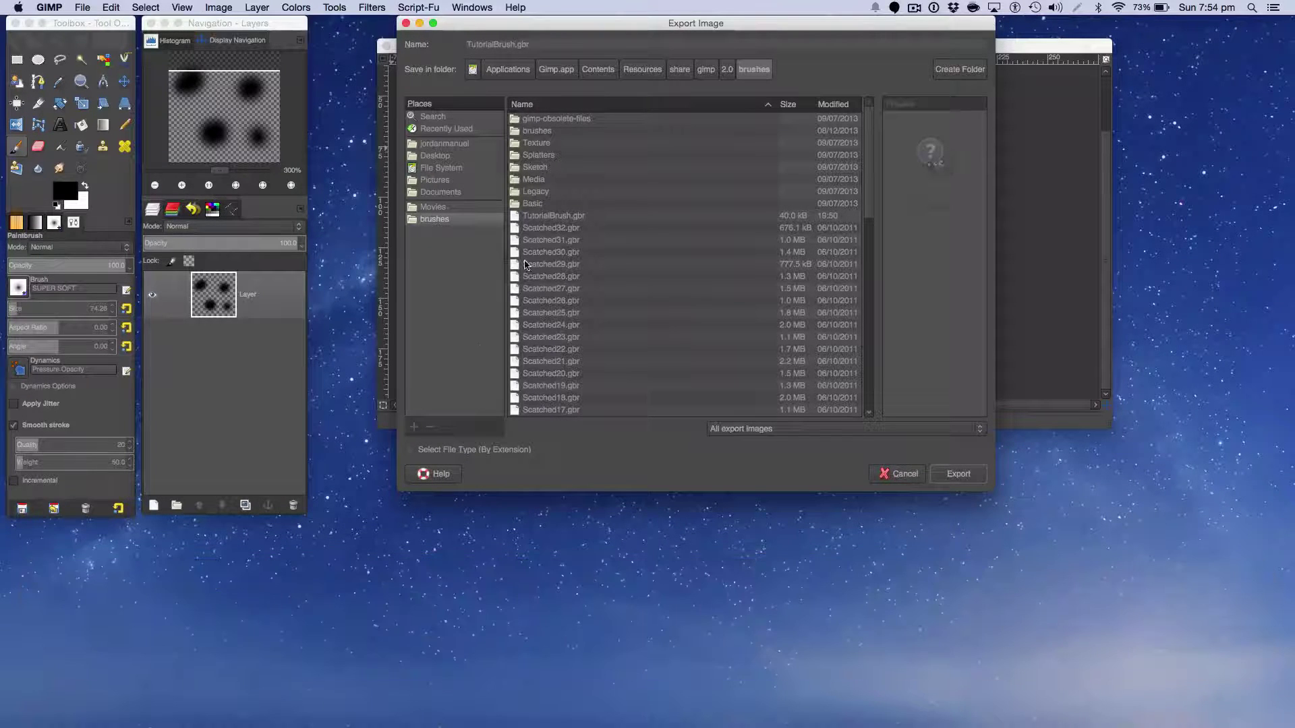
Choose GIMP brush as the file type and confirm replacing the existing TutorialBrush.gbr
left_click(462, 449)
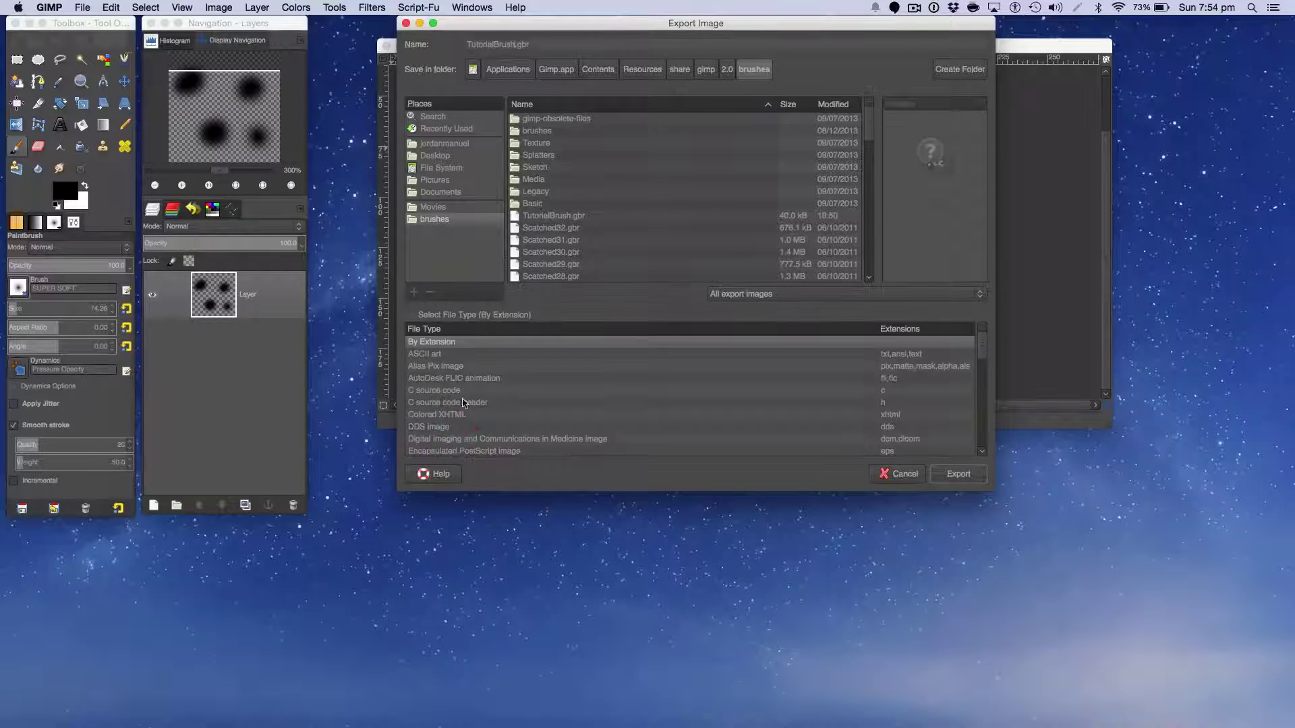
scroll(498, 396, "down", 3)
scroll(451, 452, "down", 2)
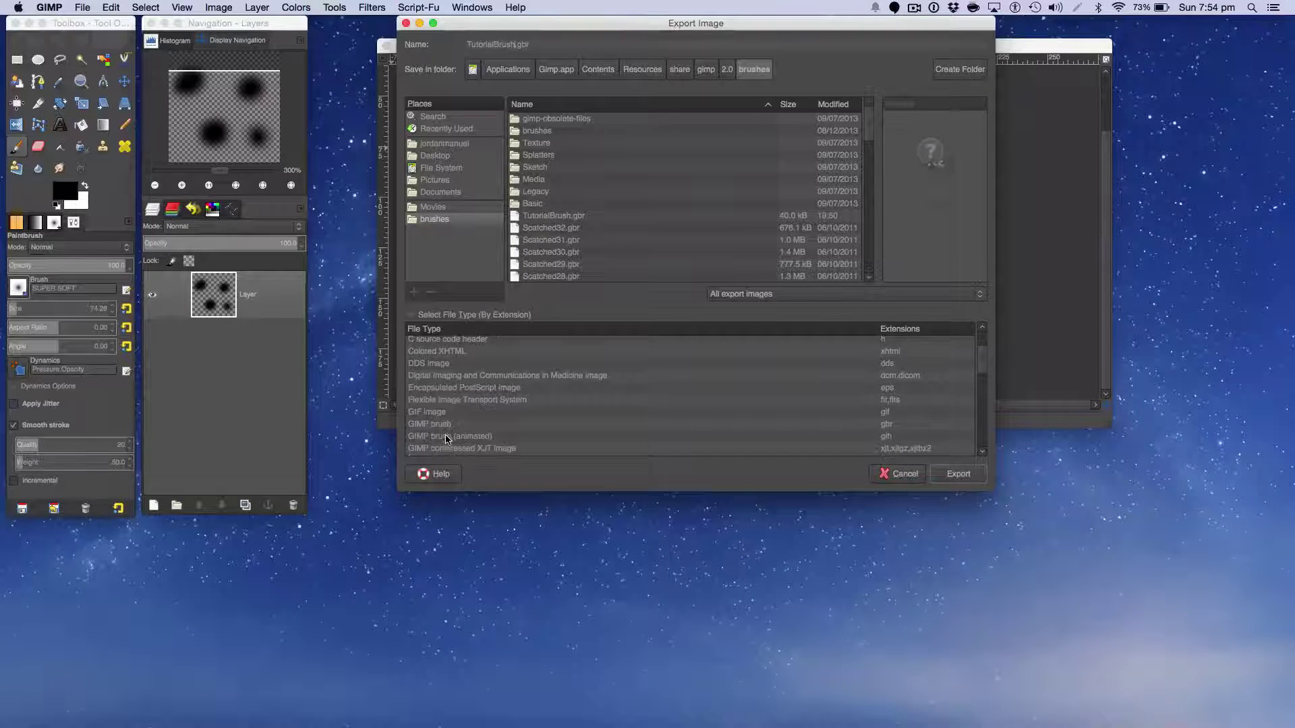
left_click(448, 424)
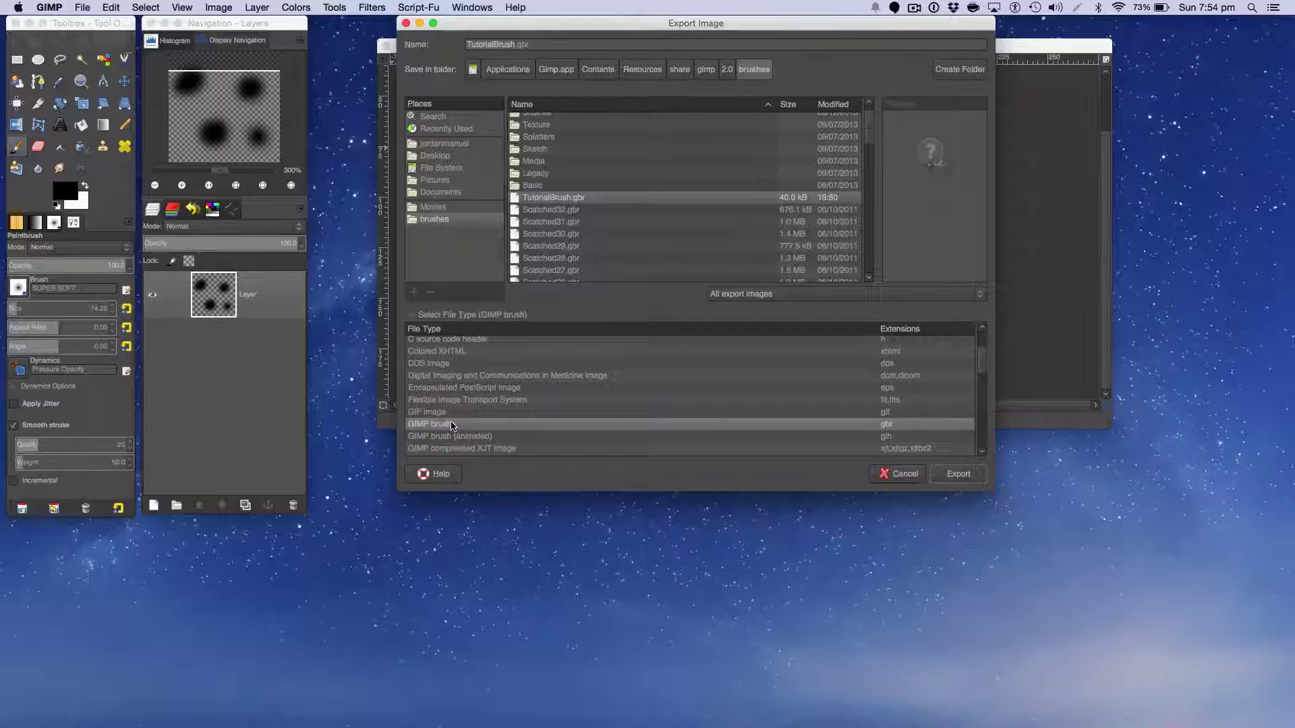
left_click(451, 425)
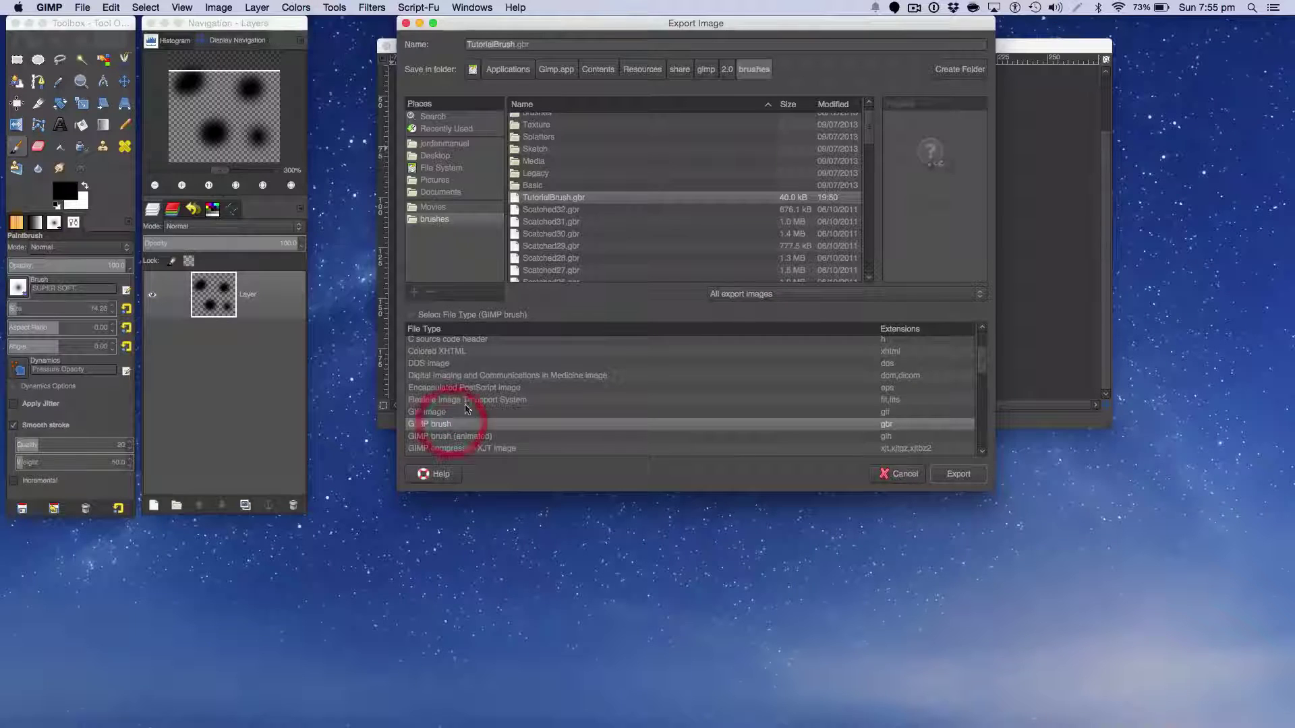
left_click(974, 470)
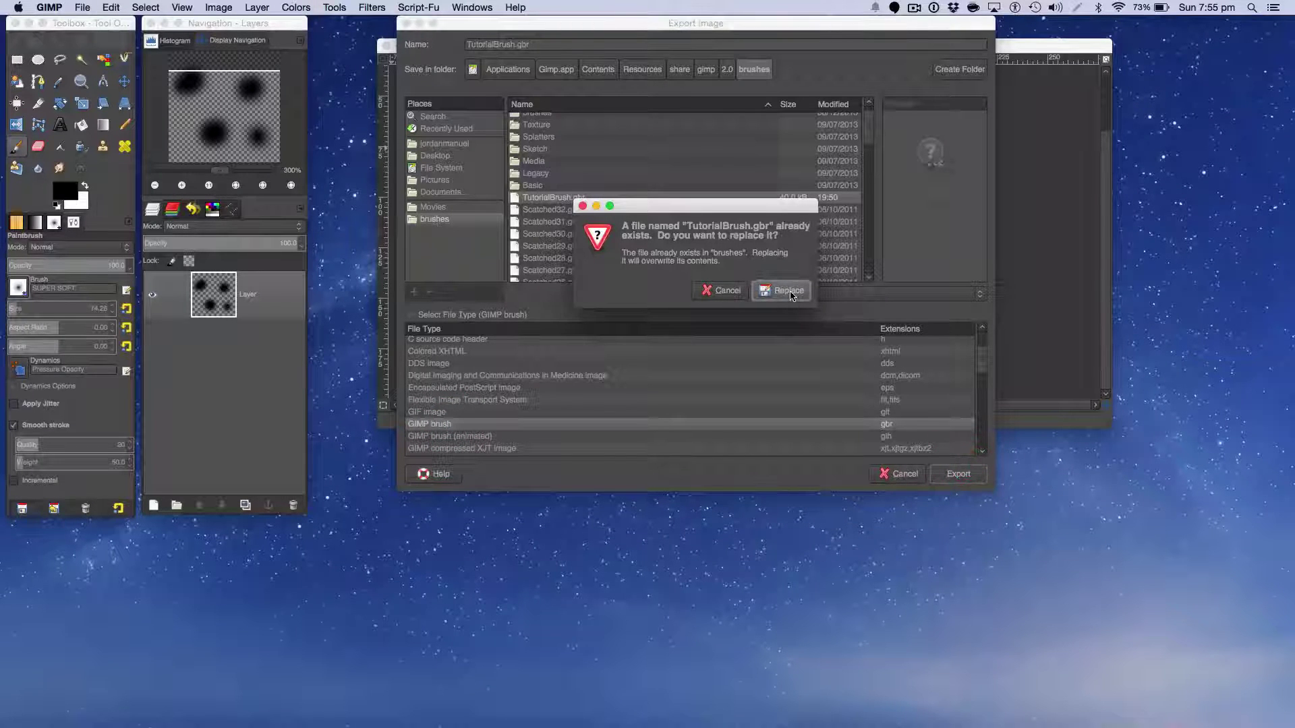
left_click(789, 292)
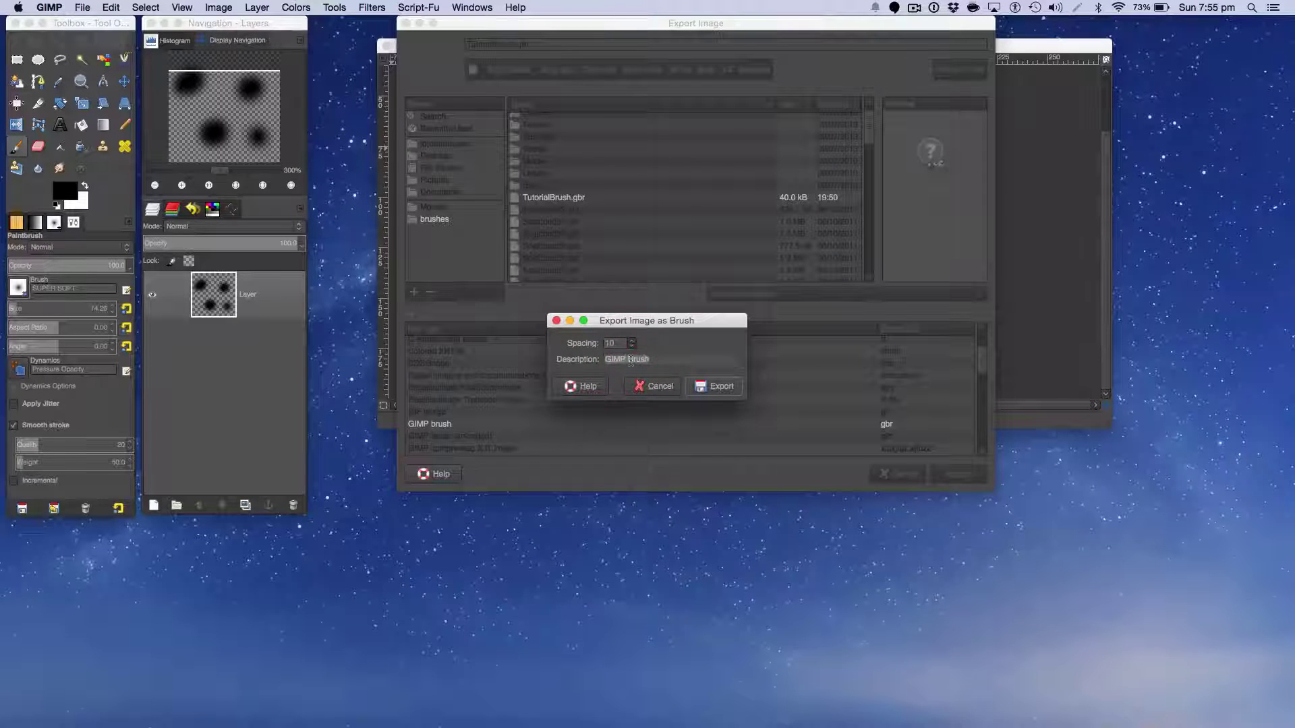
Set the brush description to 'Tutorial Brush' and export TutorialBrush.gbr
type("Tutorial;")
key("BackSpace")
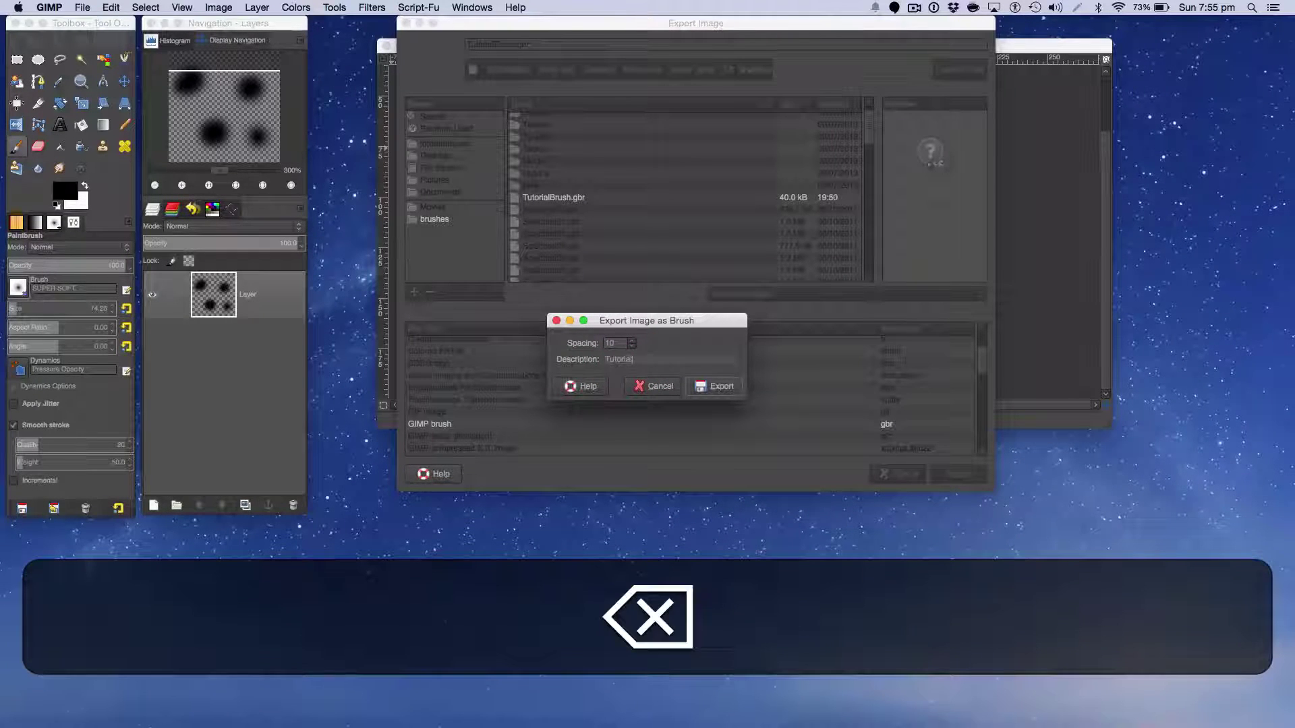
type("Brush")
key("Return")
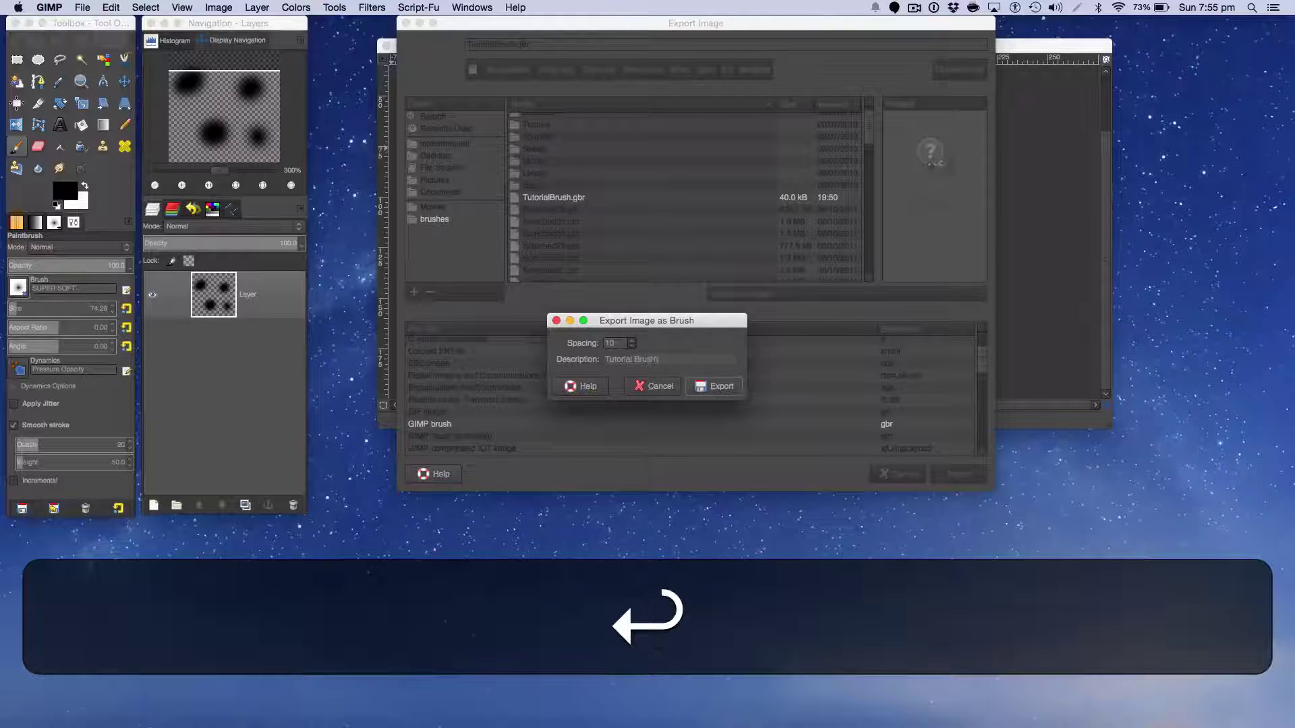
left_click(714, 386)
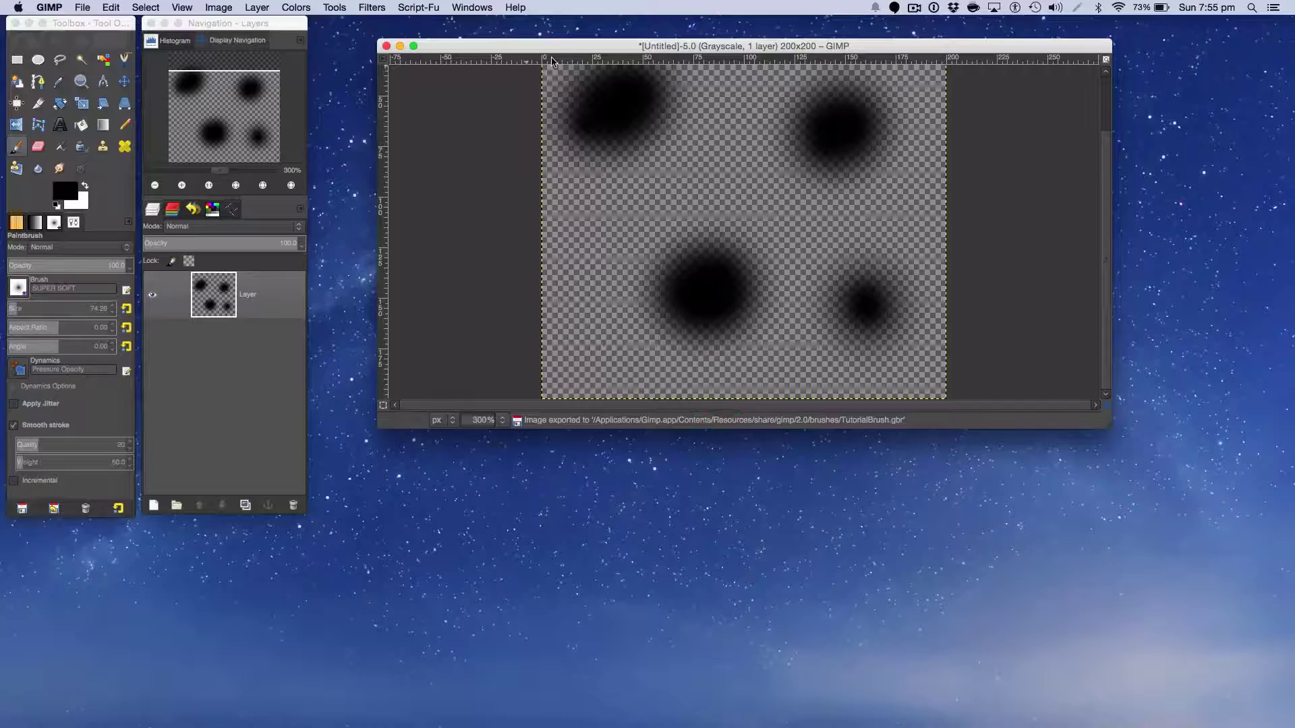
Create a new 640 × 400 px image
left_click(82, 8)
left_click(95, 23)
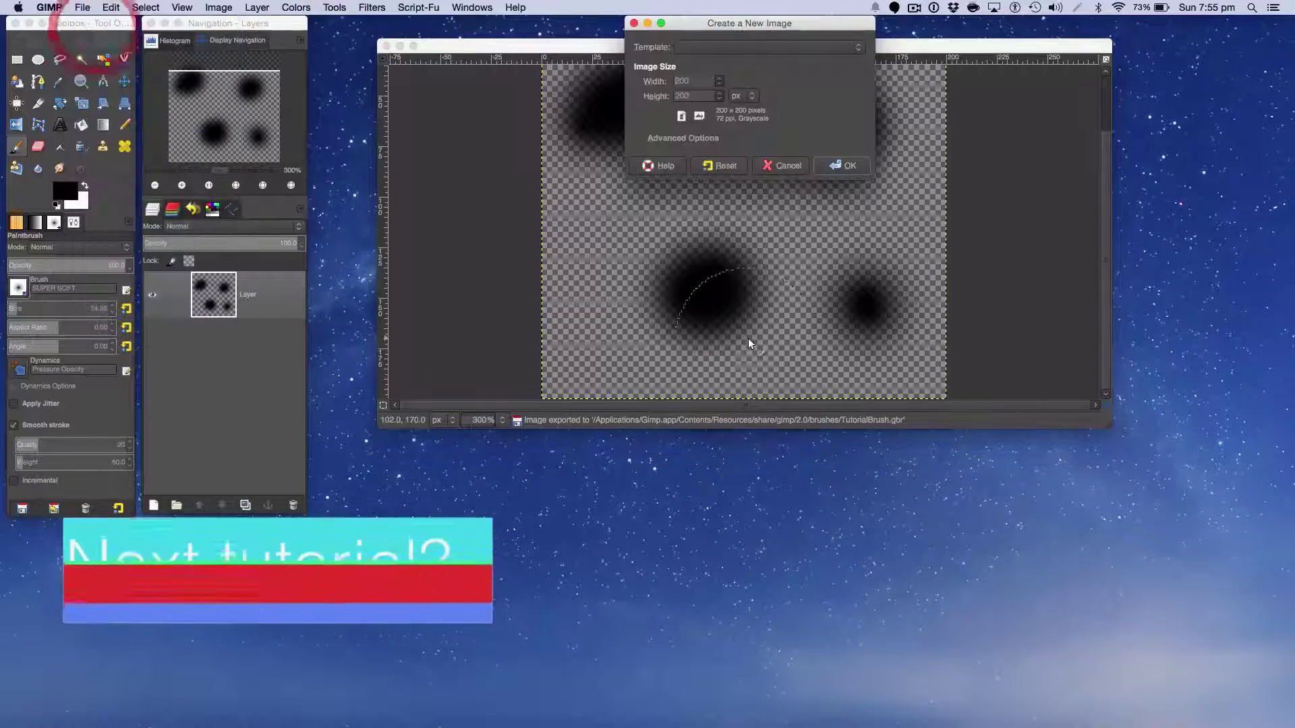
left_click(686, 82)
type("12")
key("BackSpace")
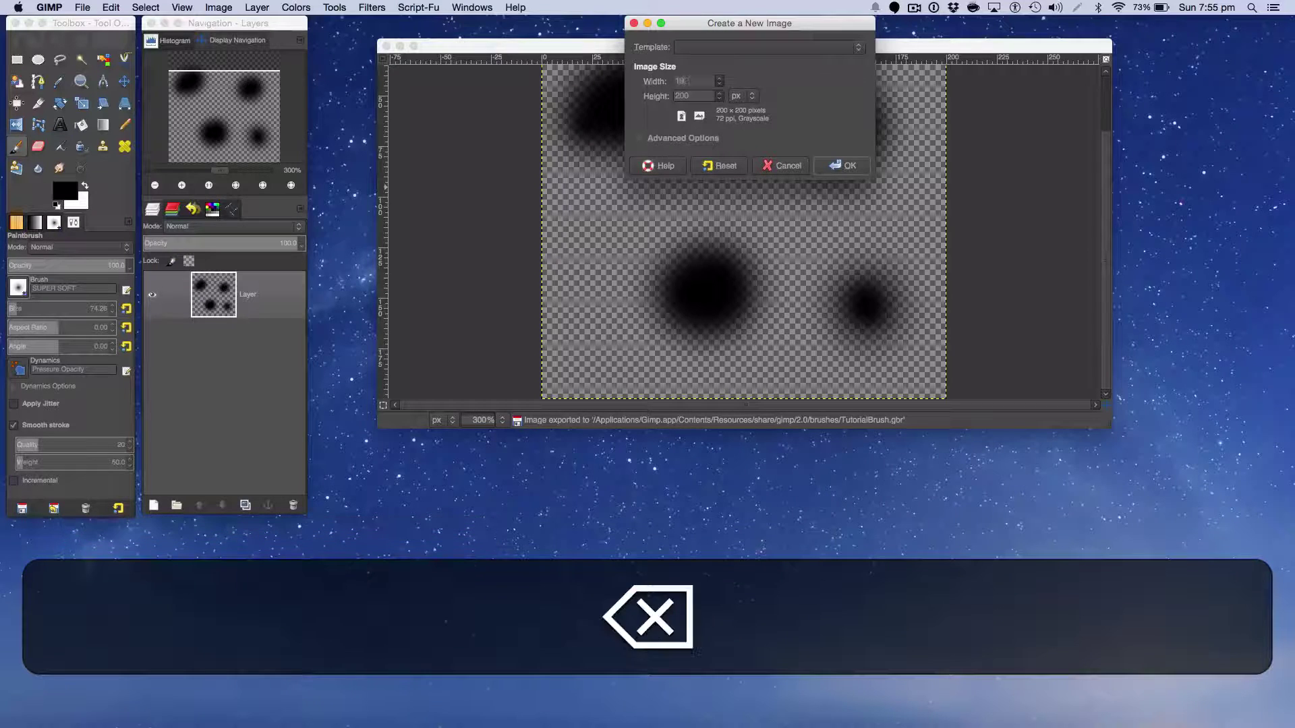
key("BackSpace")
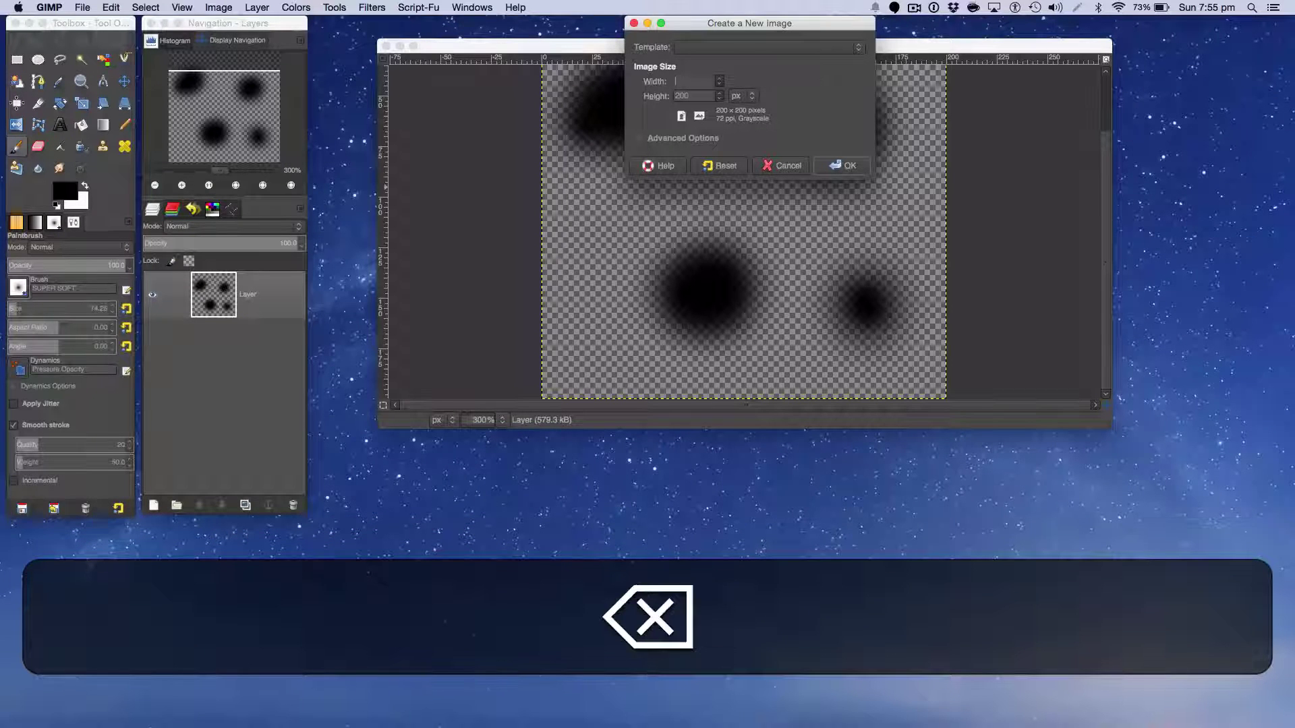
type("64")
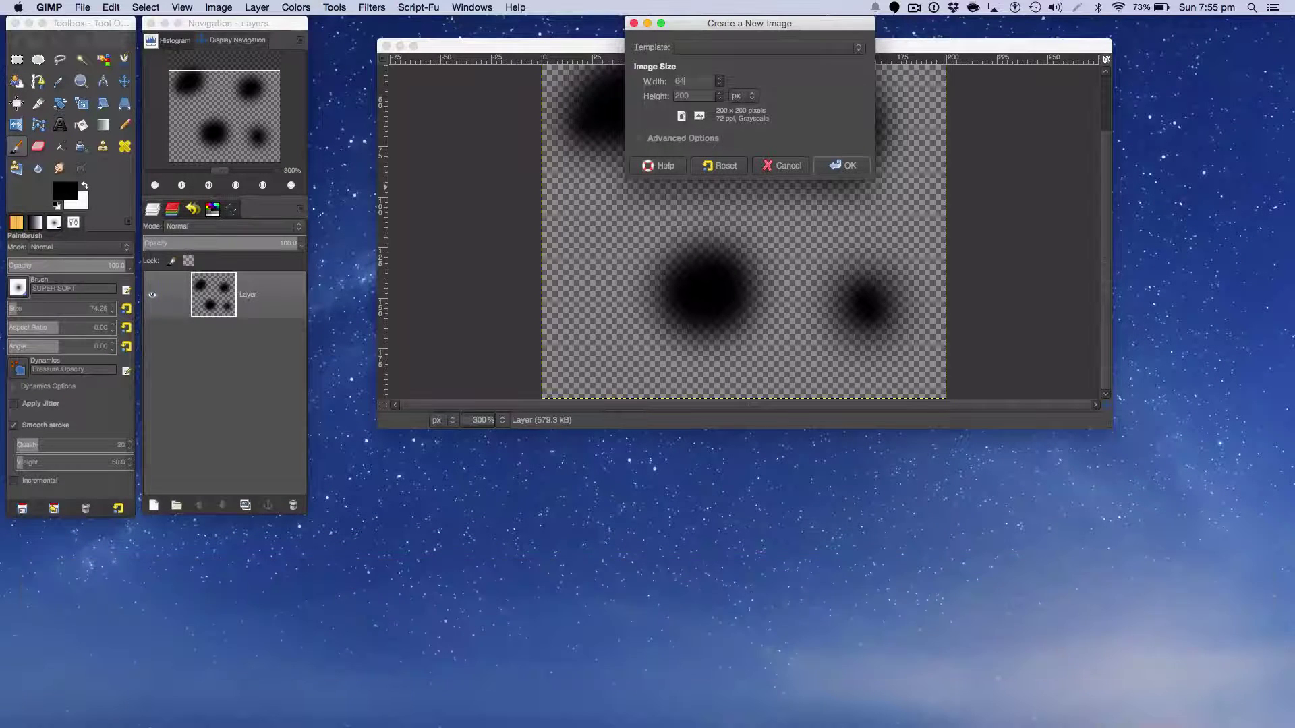
type("0")
key("Tab")
type("40")
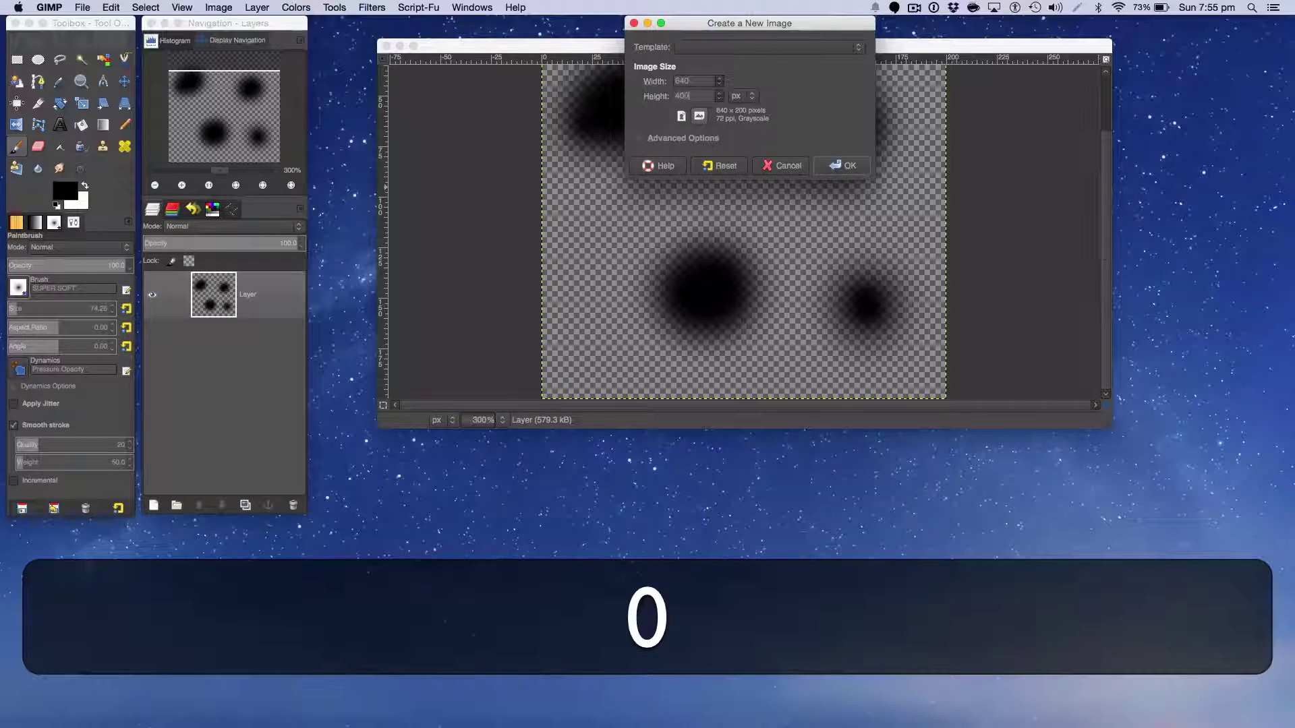
key("Return")
Close the old 200×200 brush image and reposition the new image window
left_click_drag(447, 33, 751, 123)
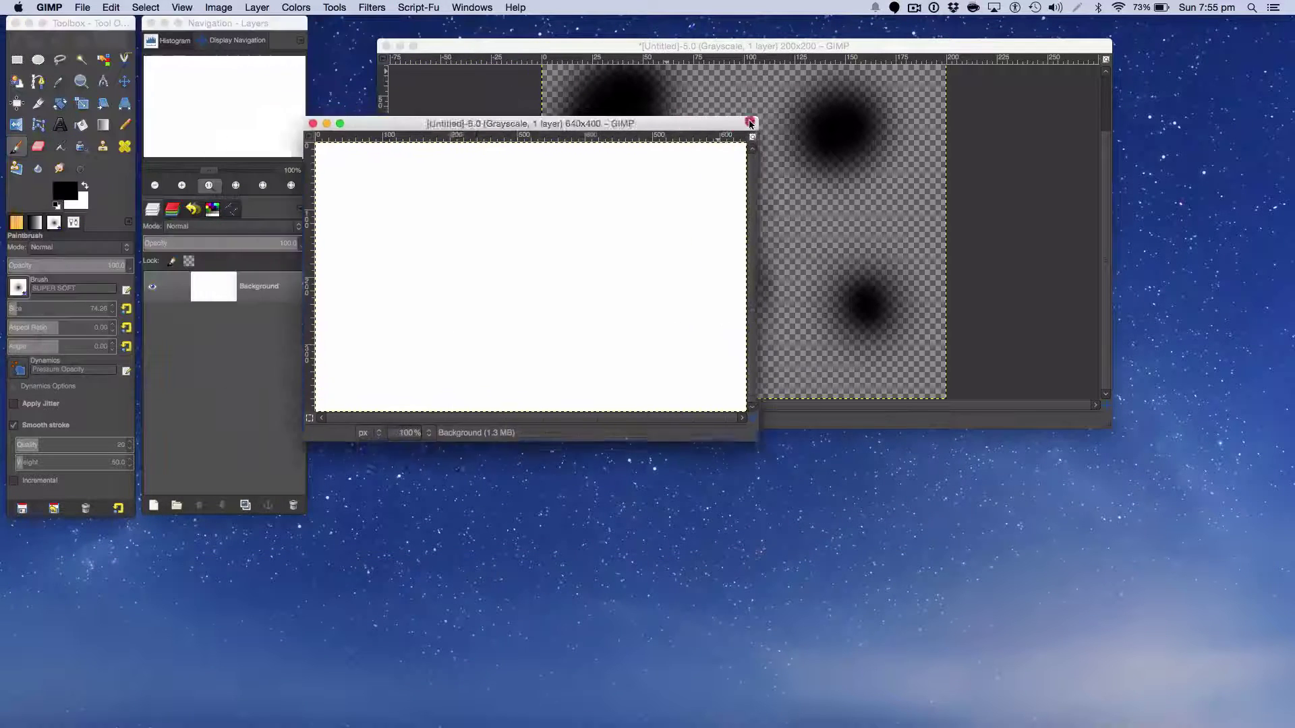
left_click(385, 46)
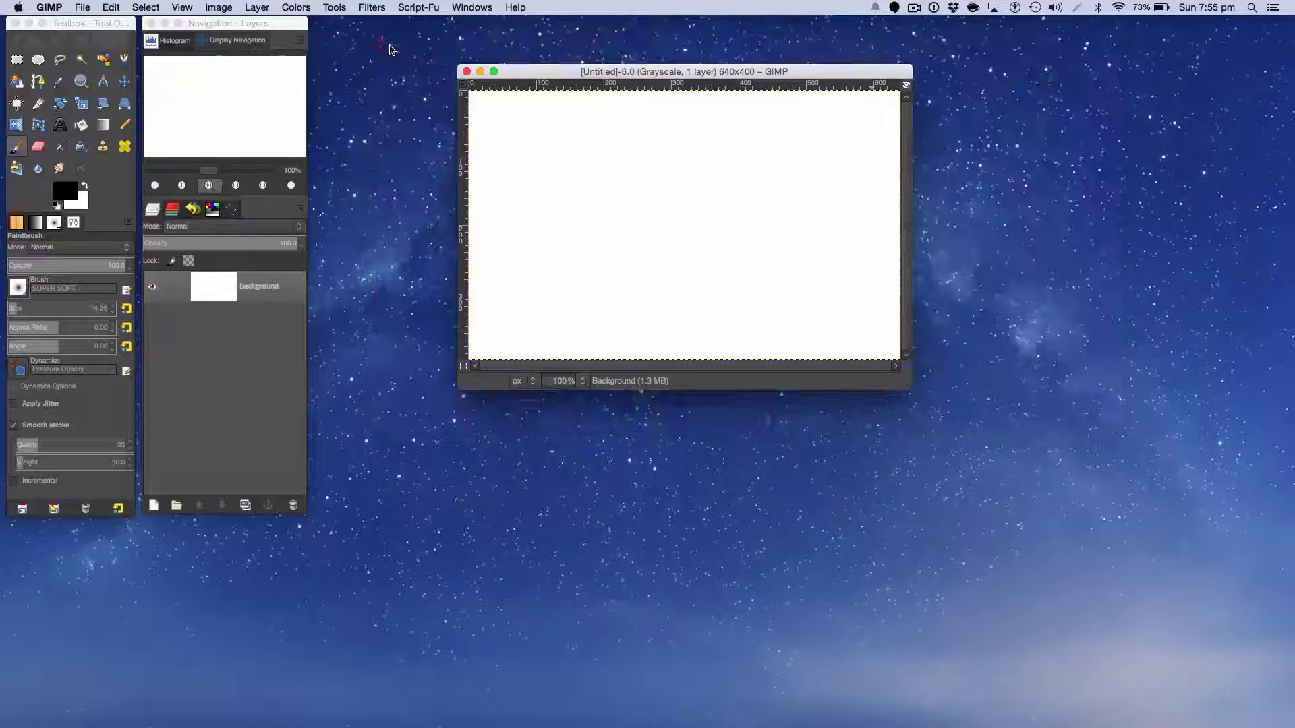
mouse_move(702, 74)
left_mouse_down()
mouse_move(766, 77)
mouse_move(722, 87)
left_mouse_up()
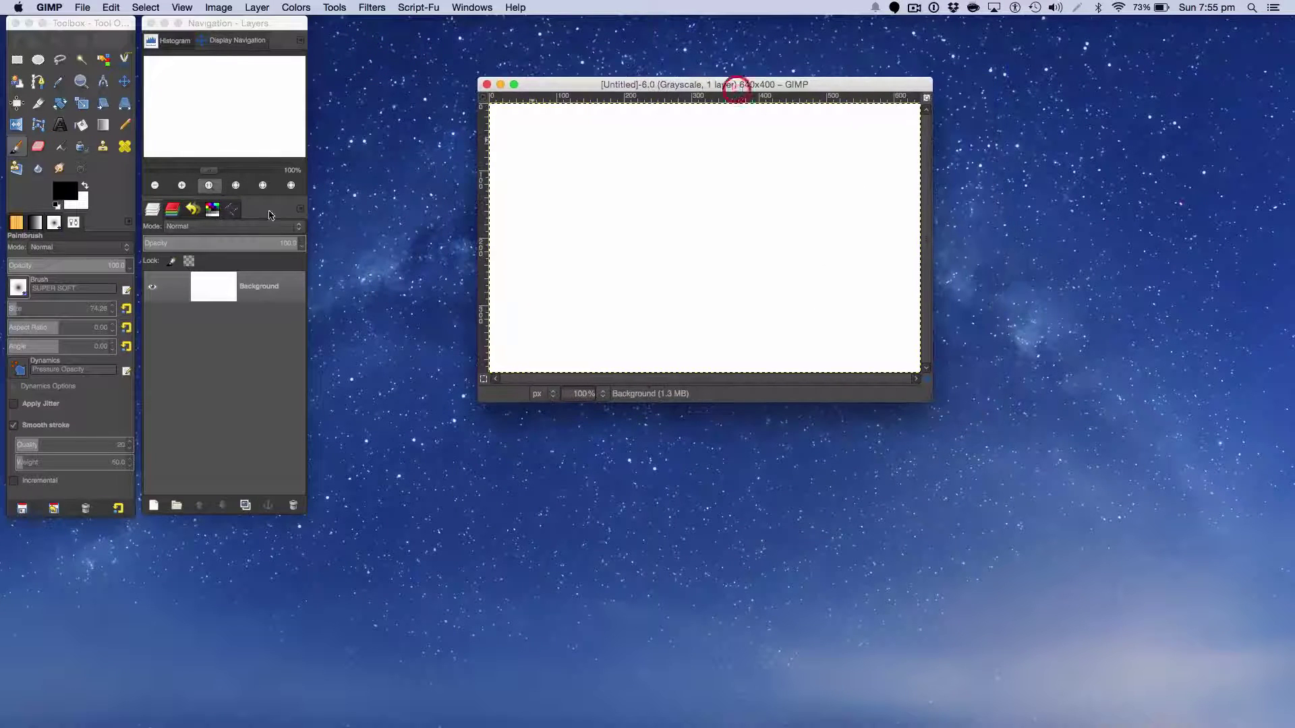
Refresh the brush list in the Brushes dialog so the newly saved brush appears
left_click(55, 223)
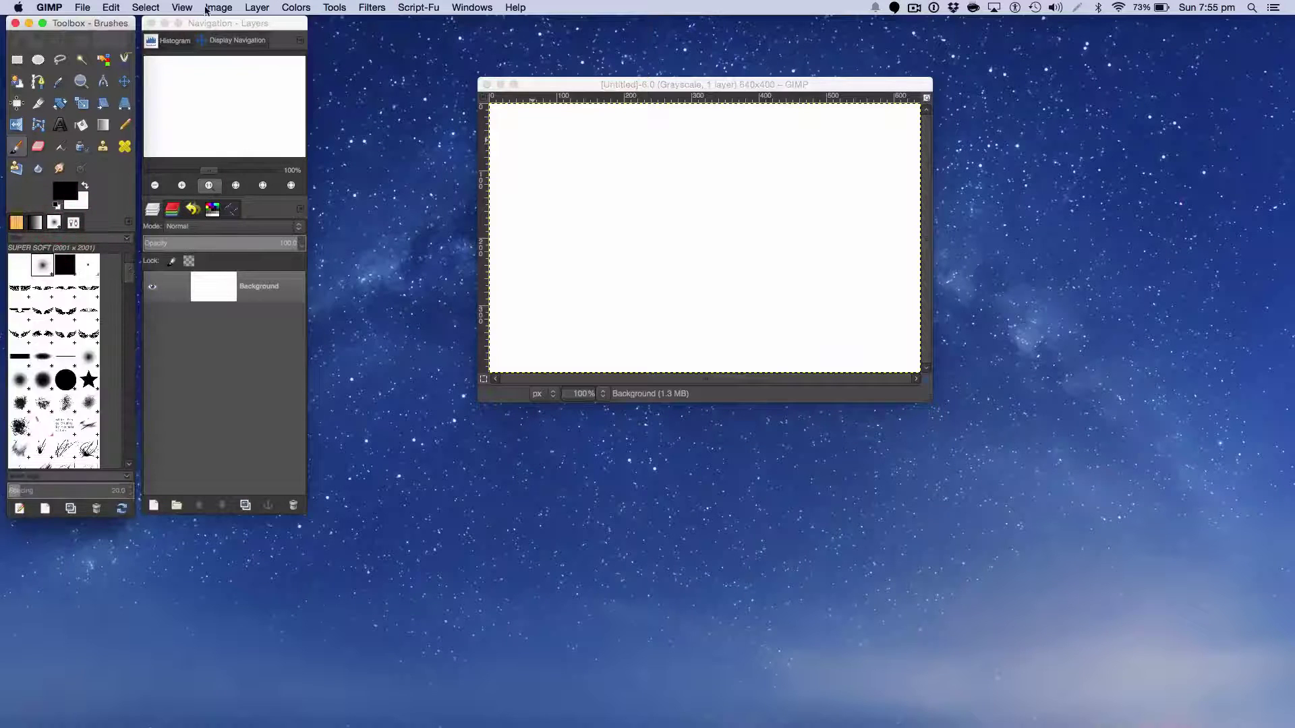
left_click(472, 8)
mouse_move(499, 36)
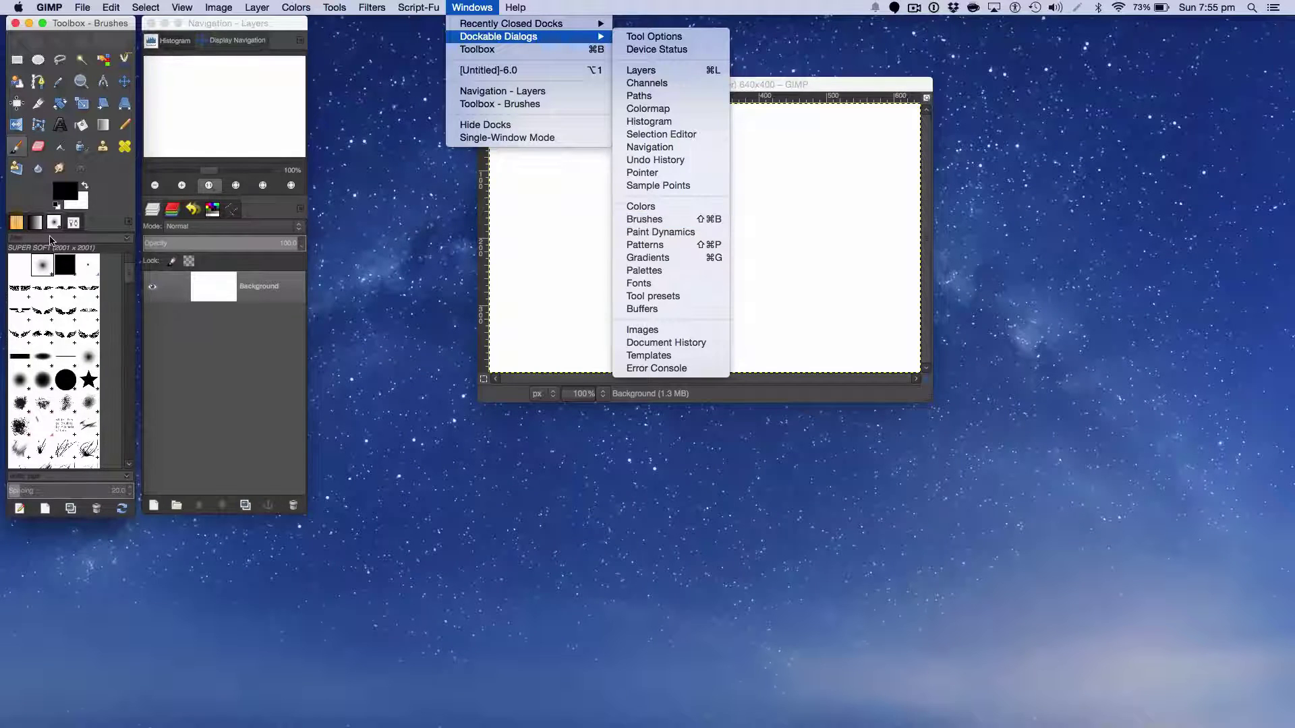
left_click(100, 211)
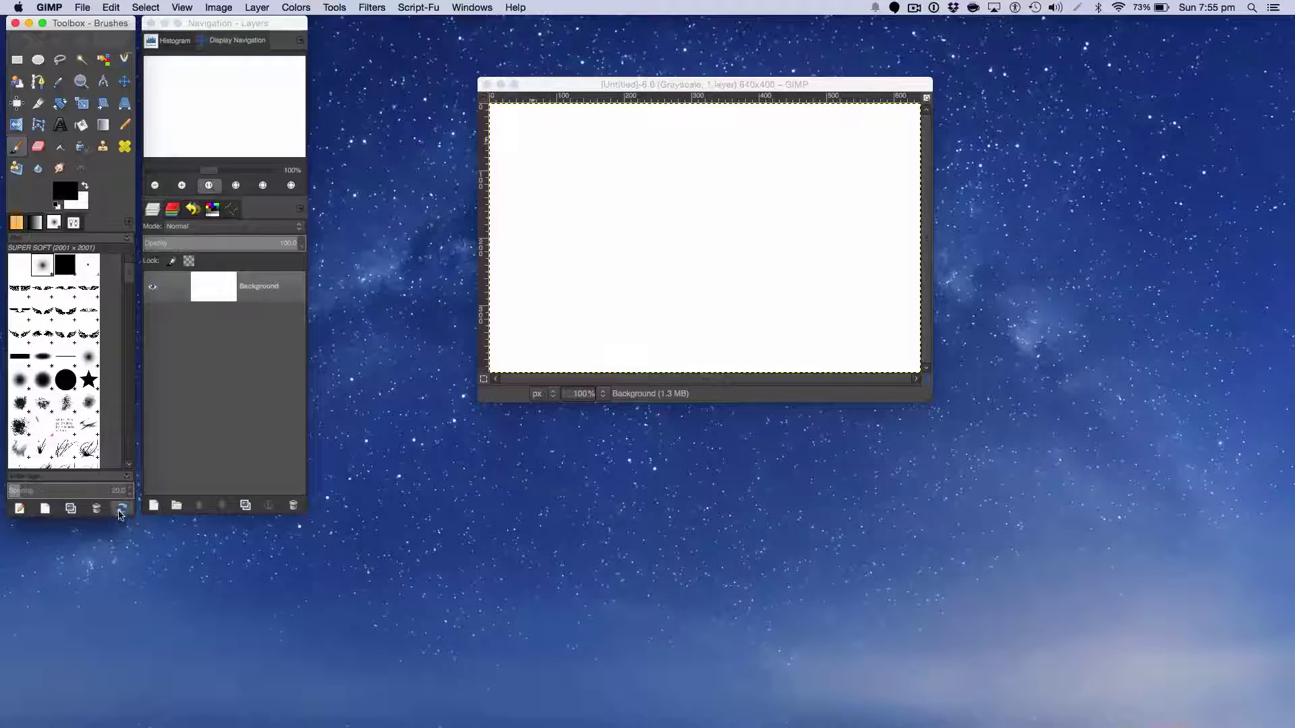
left_click(121, 511)
Set the paintbrush's brush to Tutorial Brush in Tool Options
left_click(81, 222)
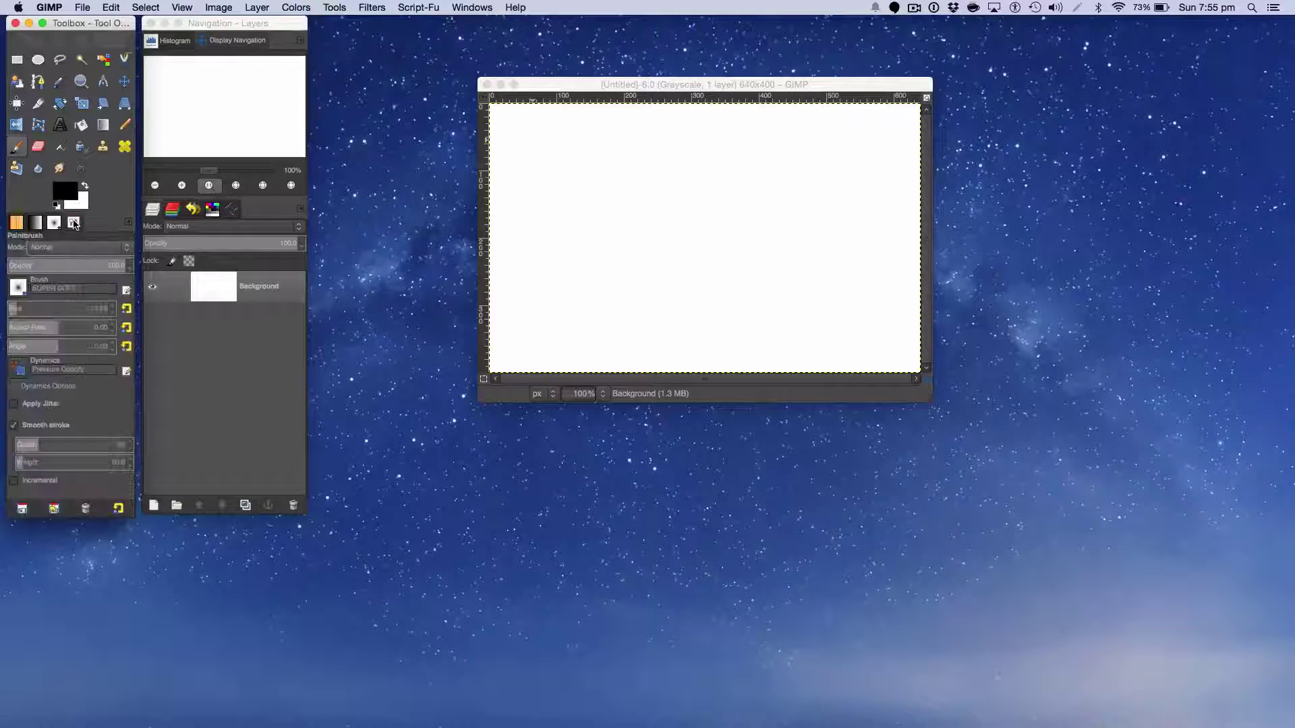
left_click(60, 289)
type("TU")
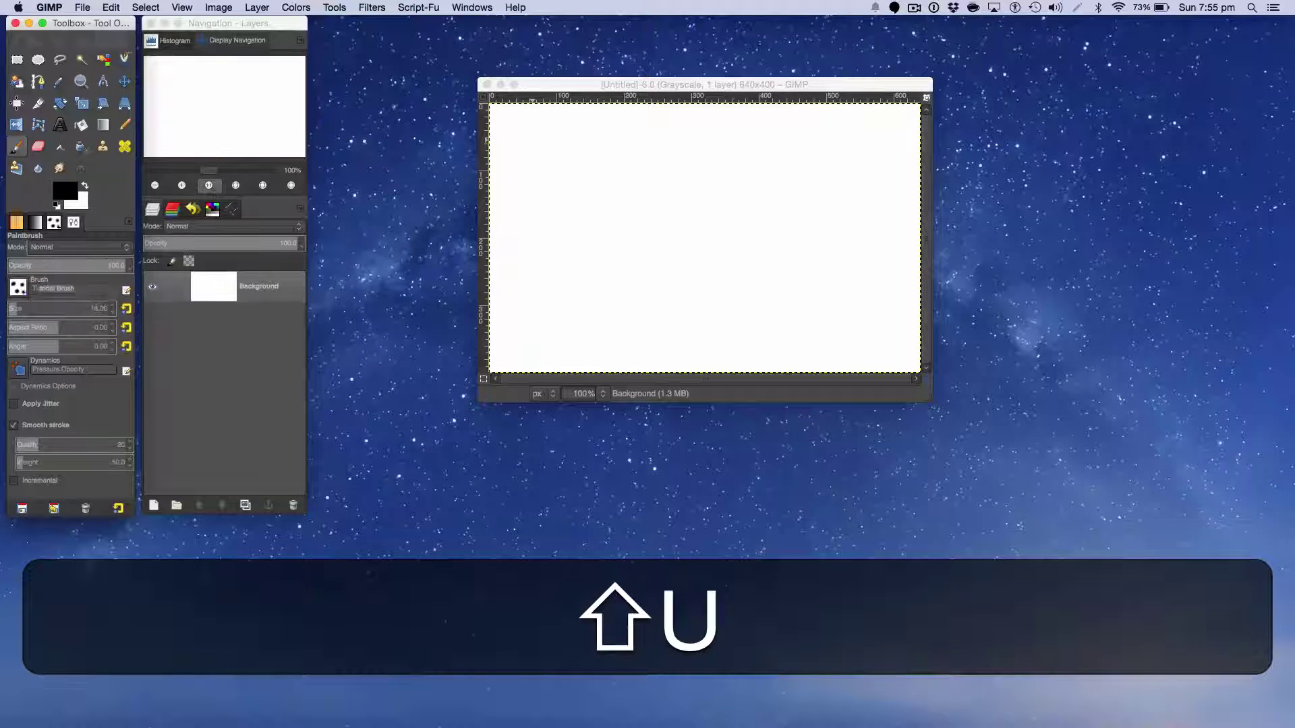
key("Return")
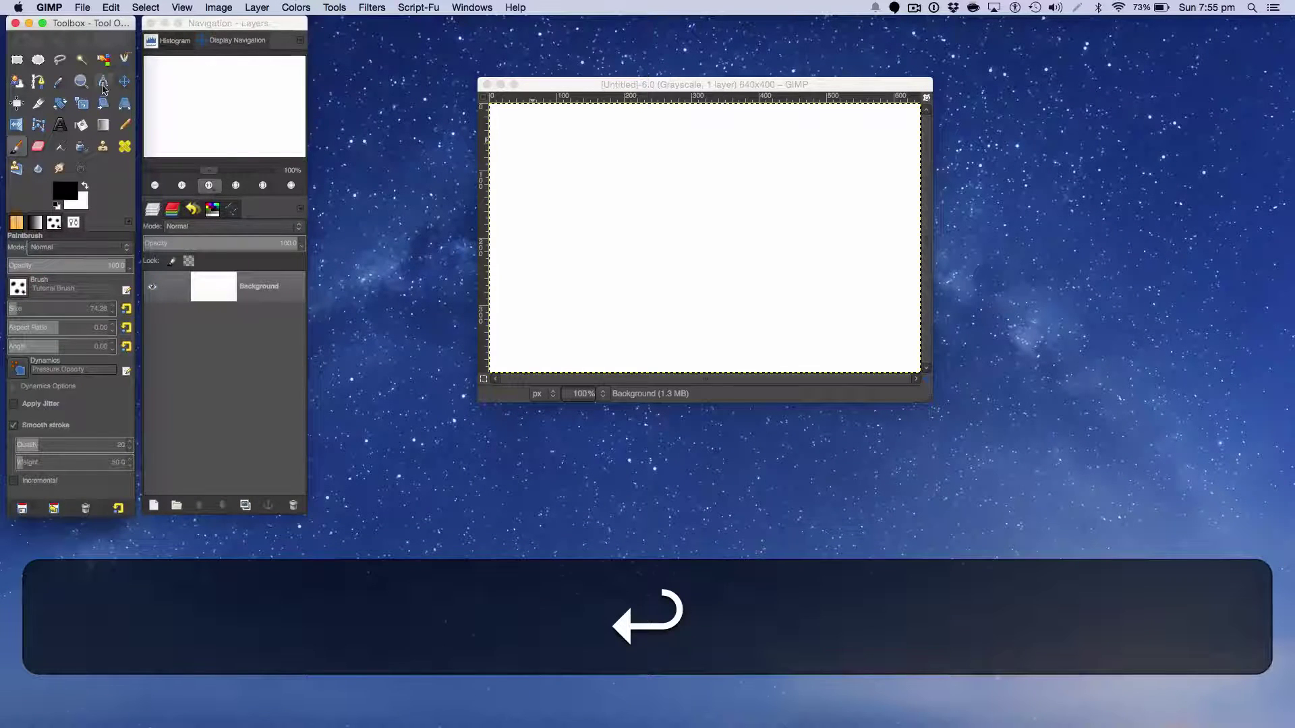
left_click(295, 7)
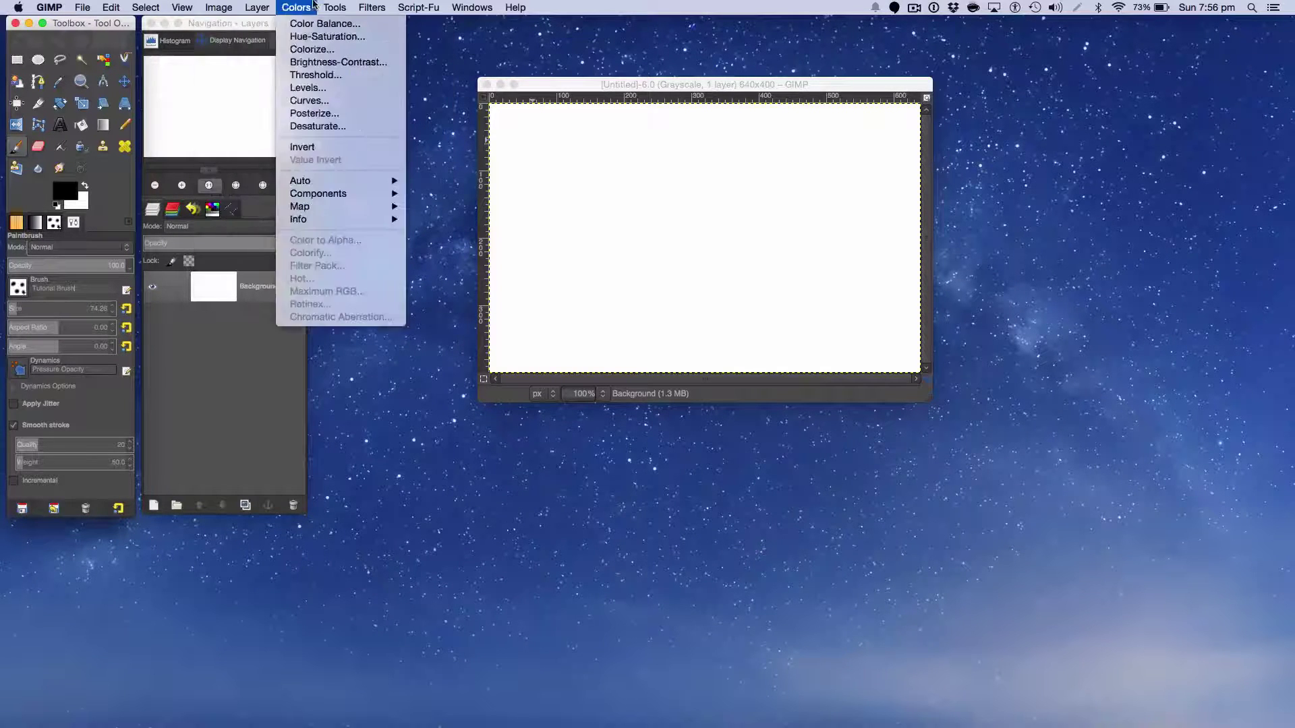
mouse_move(226, 37)
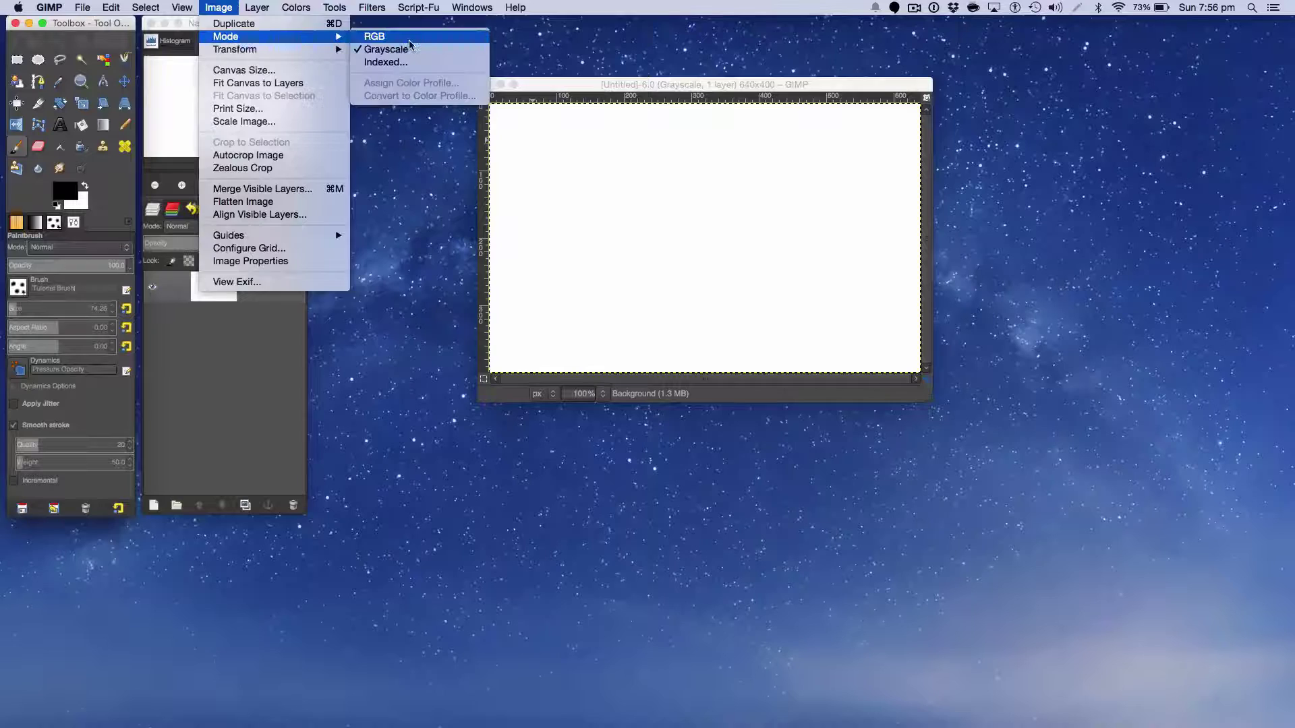
Convert the image to RGB and keep black as the foreground colour
left_click(409, 41)
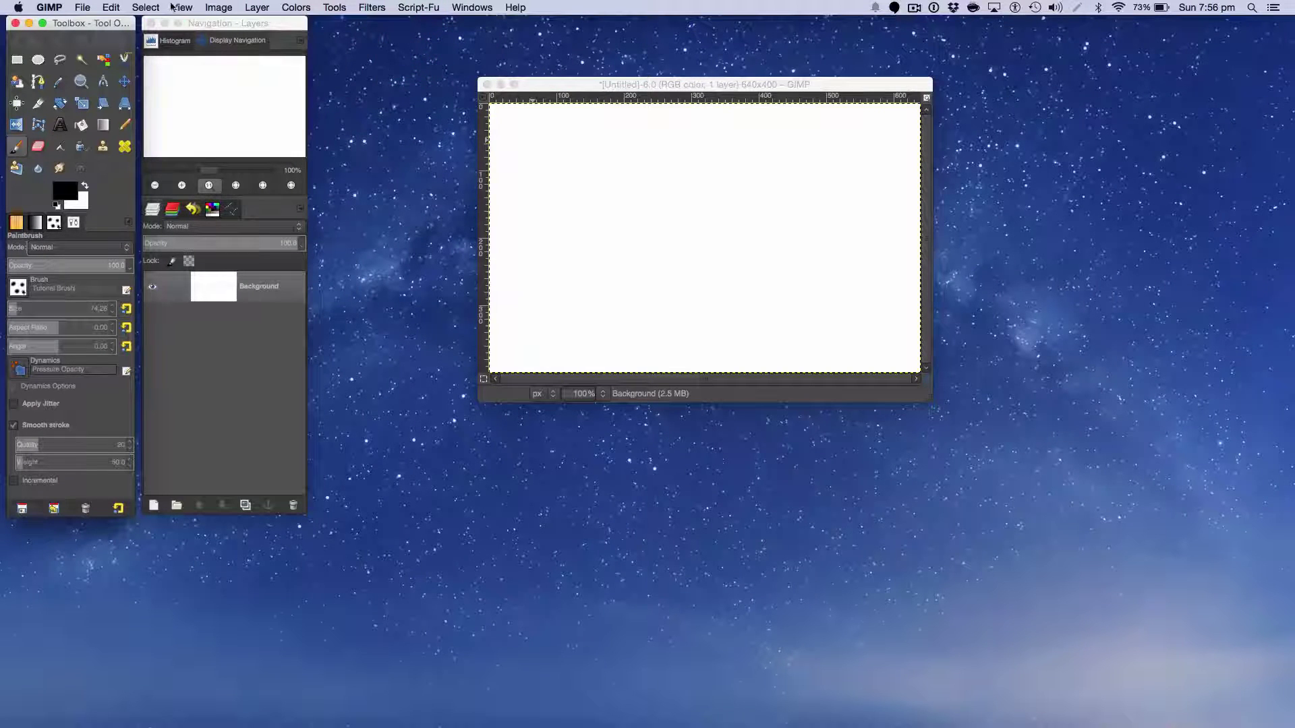
left_click(63, 192)
left_click(332, 210)
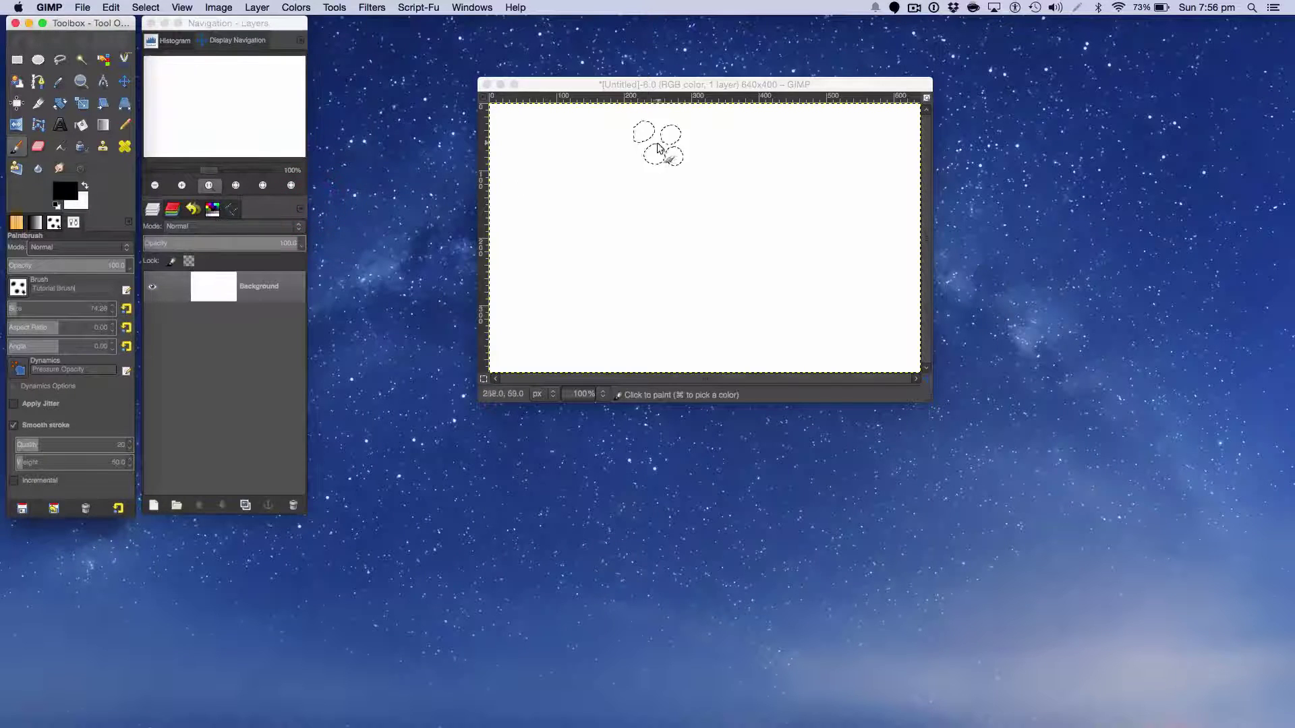
Add a transparent layer and paint black diagonal strokes near the top left
left_click(157, 503)
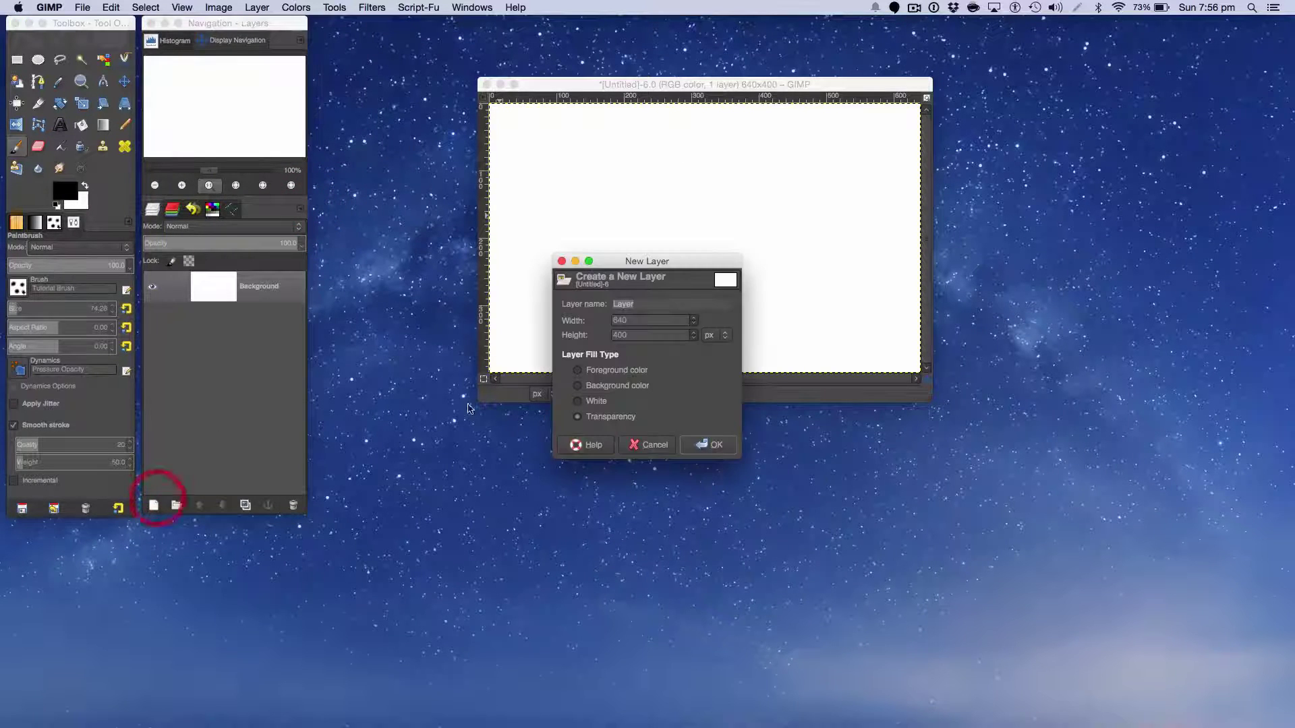
left_click(716, 444)
mouse_move(623, 124)
left_mouse_down()
mouse_move(563, 203)
mouse_move(597, 176)
mouse_move(566, 202)
mouse_move(586, 196)
left_mouse_up()
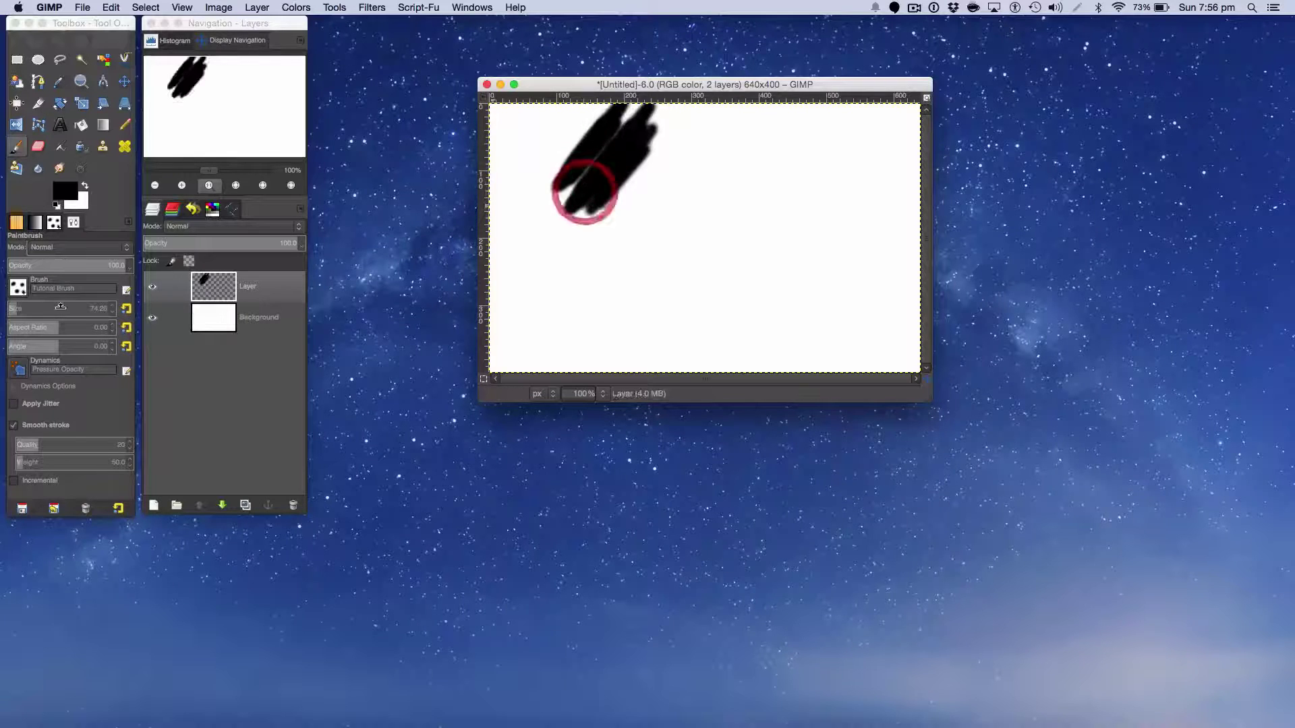
left_click(57, 194)
Paint dark red strokes in the lower middle of the canvas
left_click(193, 95)
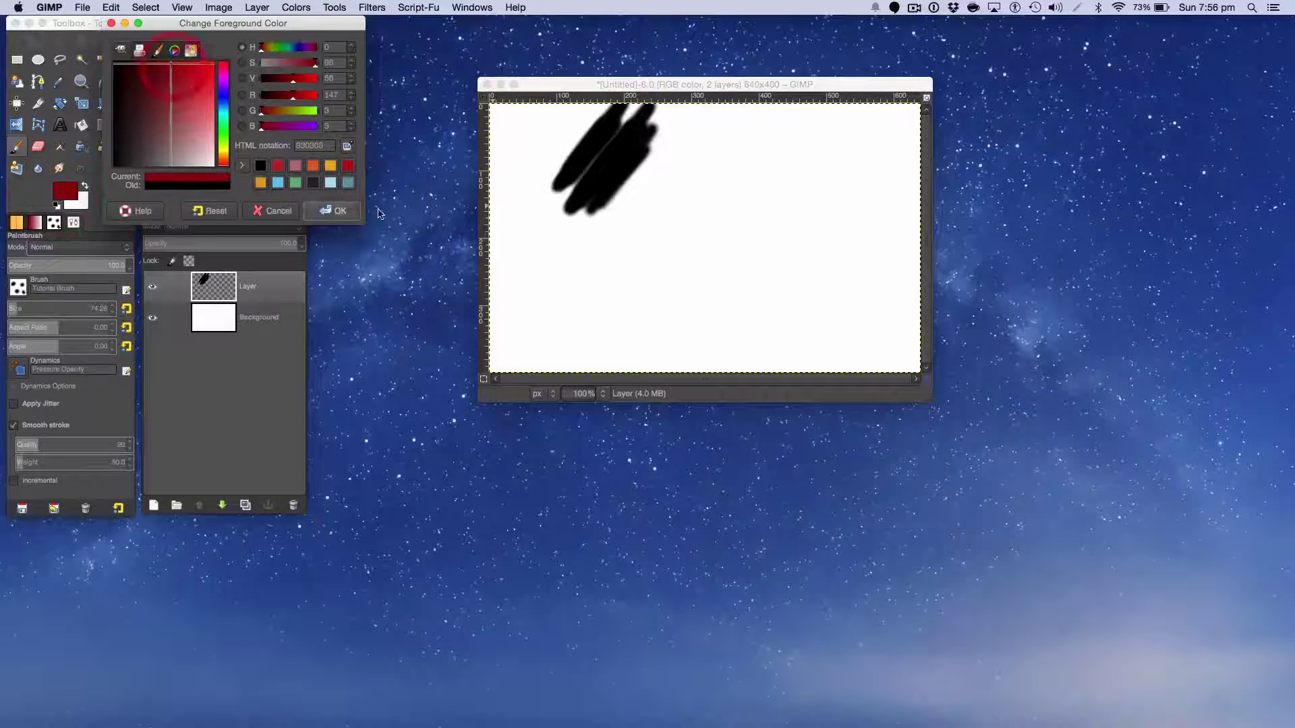
left_click(332, 211)
mouse_move(744, 270)
left_mouse_down()
mouse_move(708, 263)
mouse_move(775, 253)
left_mouse_up()
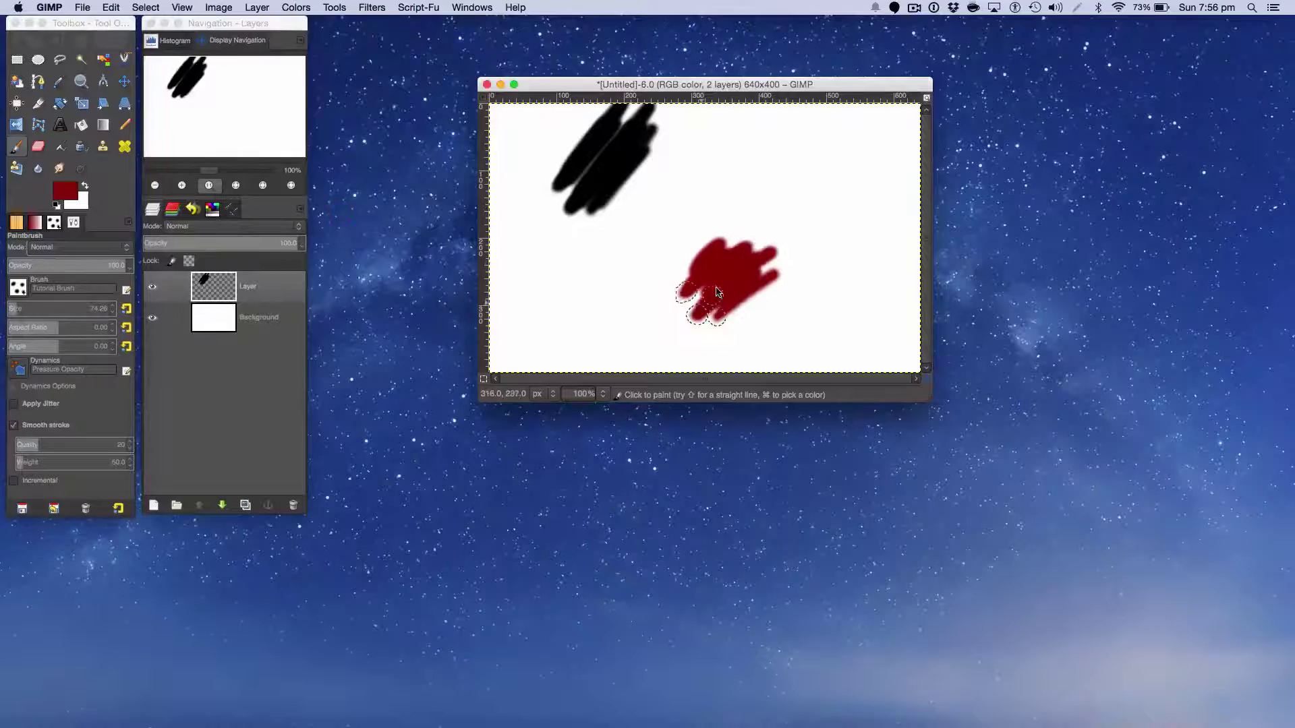
mouse_move(688, 317)
left_mouse_down()
mouse_move(762, 277)
mouse_move(756, 297)
left_mouse_up()
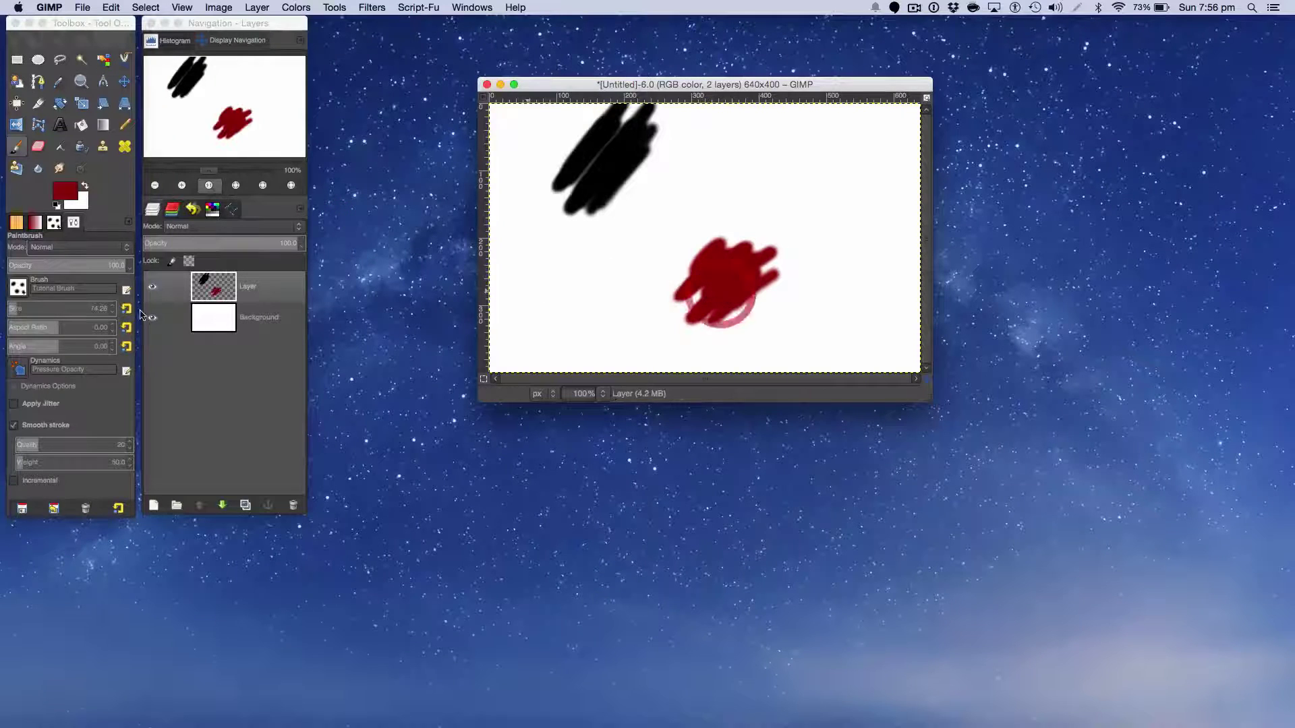
Switch to teal and paint strokes right of the black and left of the red
left_click(65, 192)
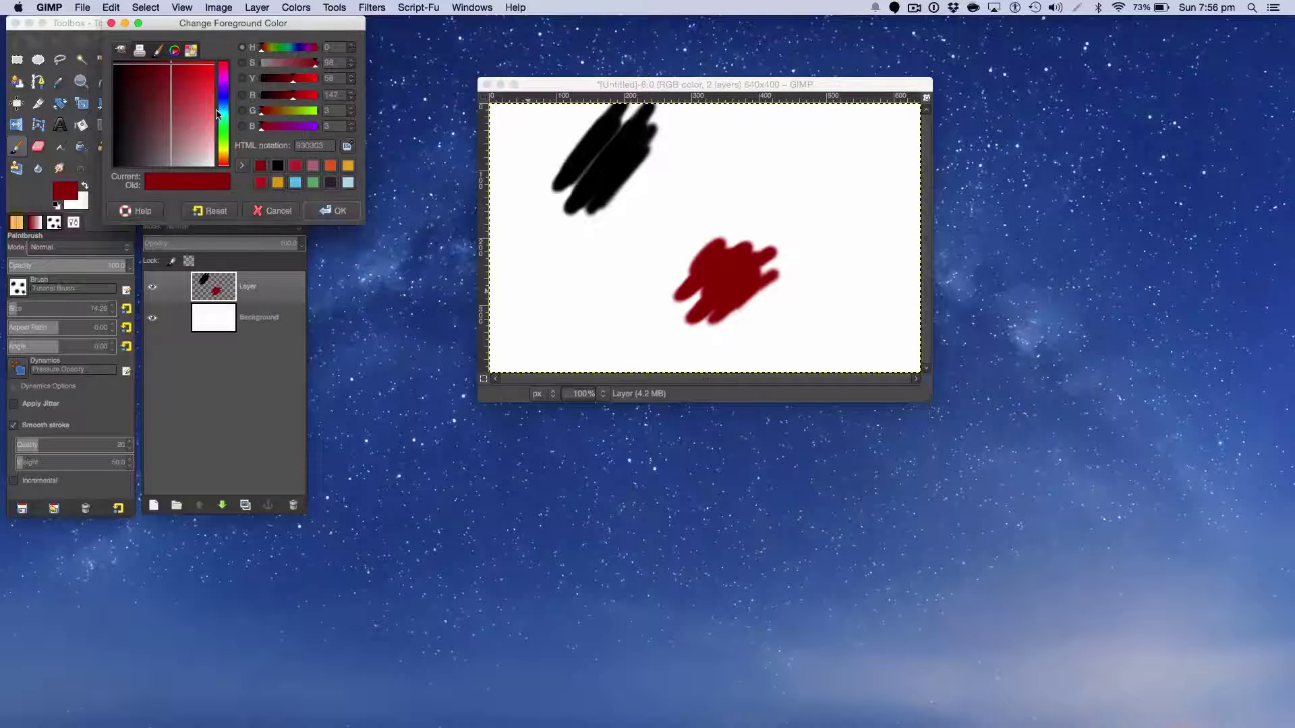
left_click_drag(217, 114, 223, 121)
left_click(172, 94)
left_click(341, 212)
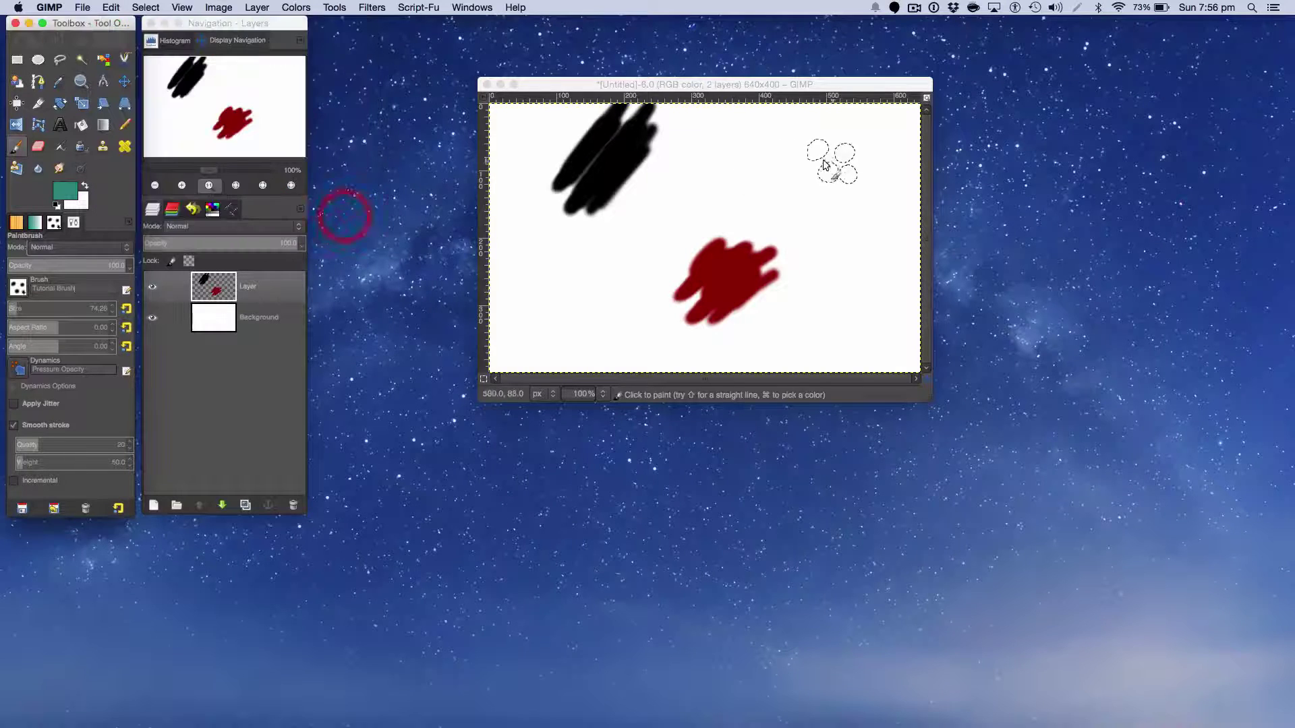
left_click_drag(826, 164, 761, 212)
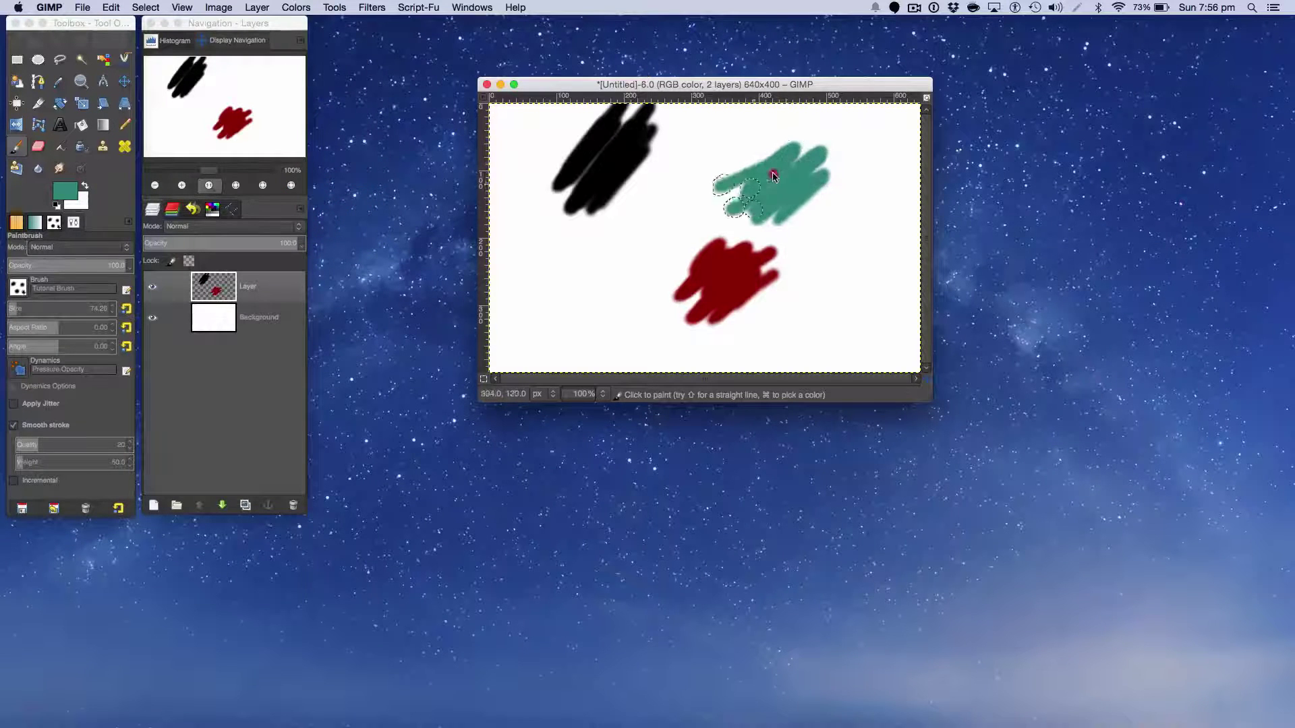
left_click_drag(616, 280, 590, 282)
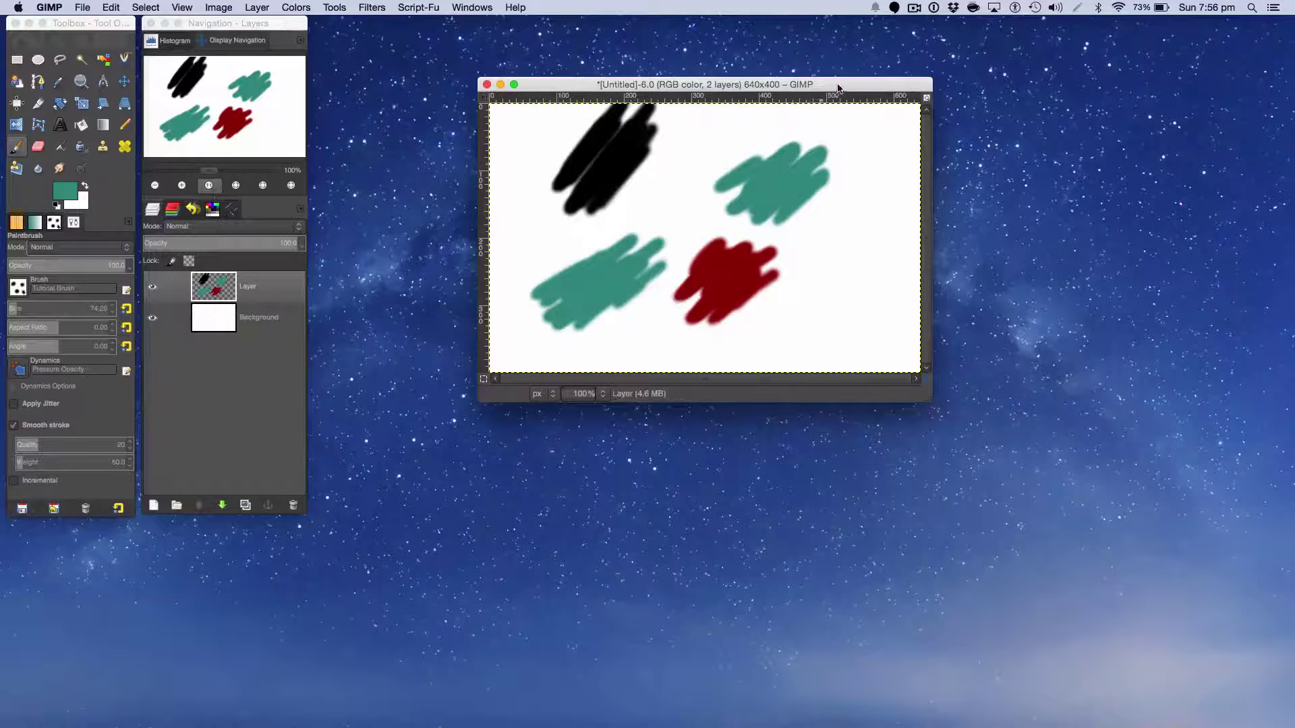
left_click_drag(838, 88, 812, 85)
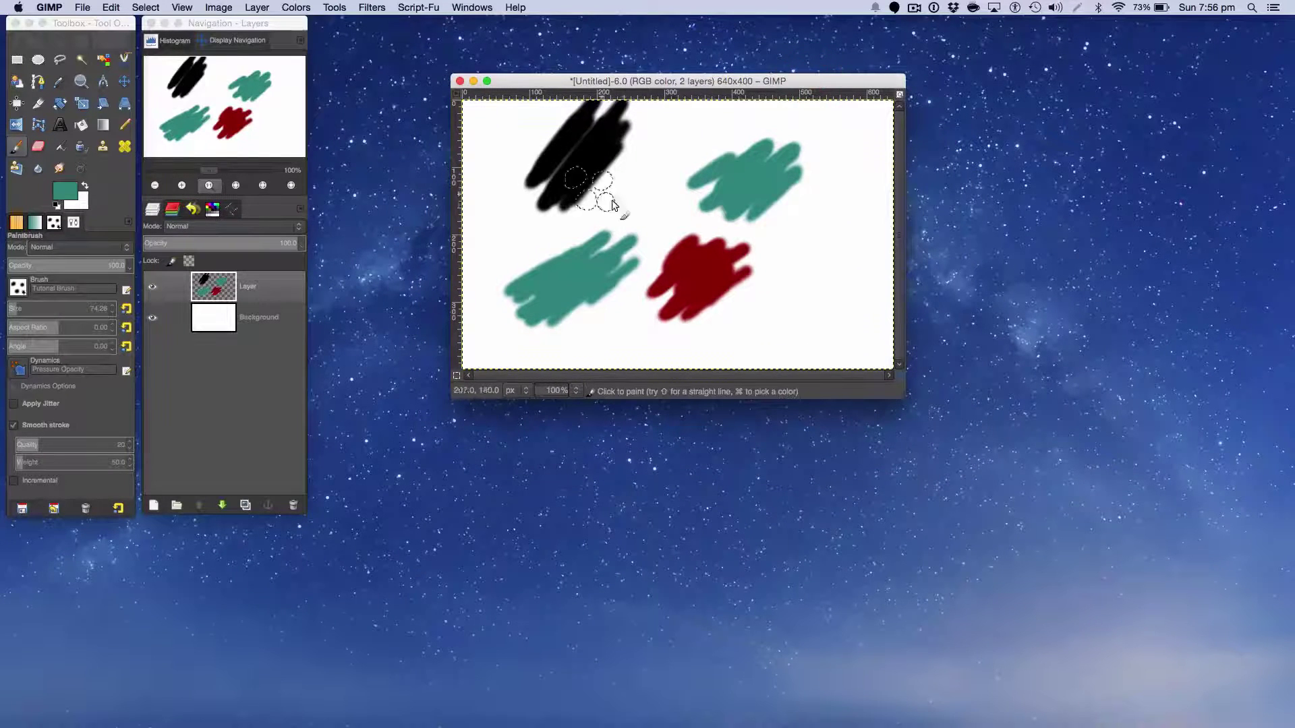